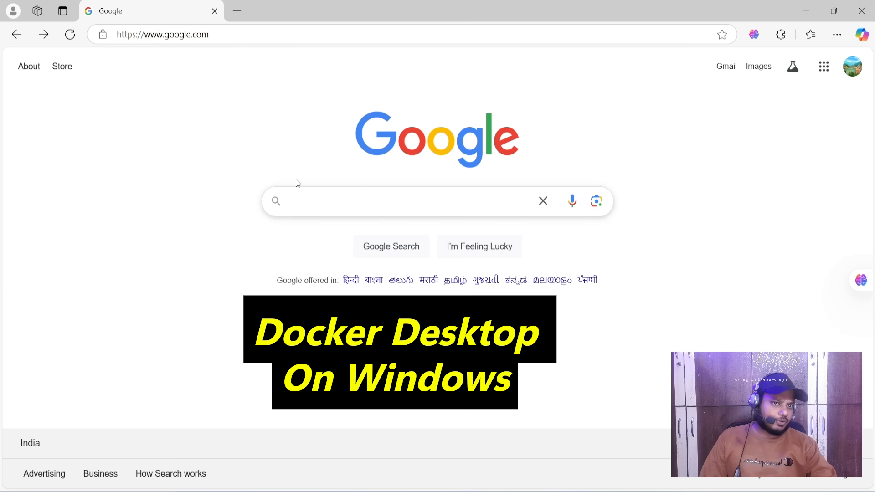
Search Google for "docs.docker" and open the Get Docker page of the Docker documentation
left_click(347, 200)
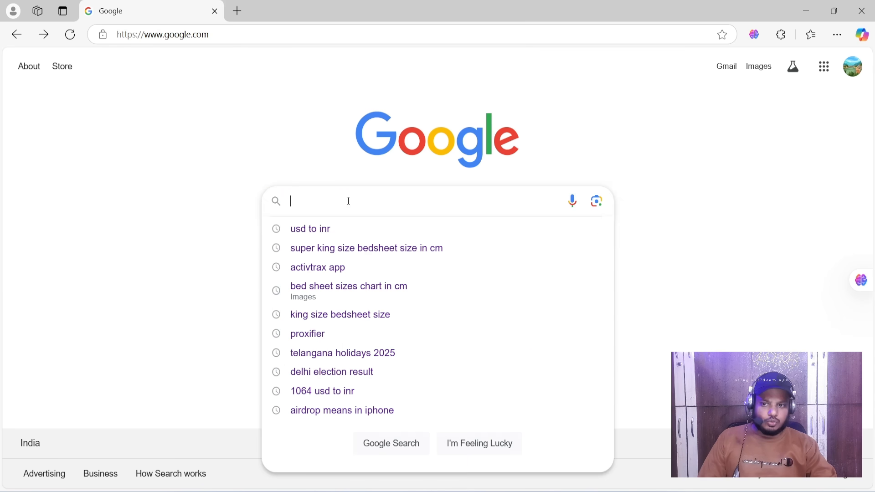
type("docs.docker")
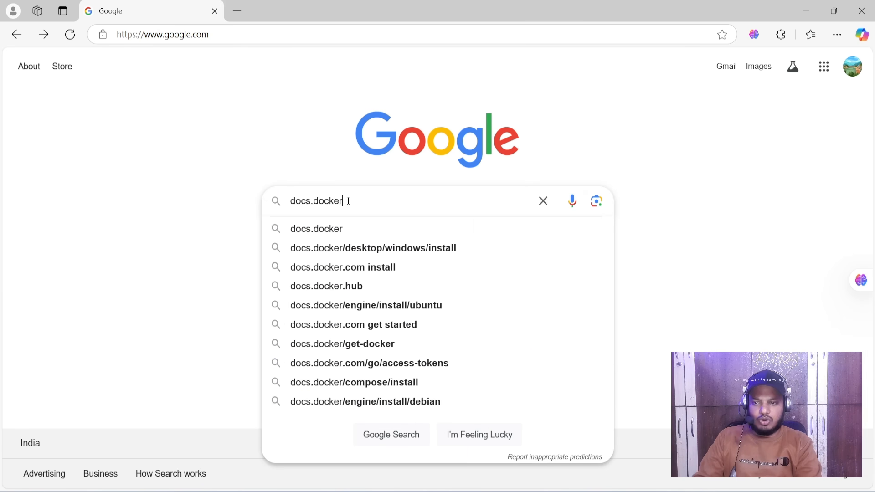
key("Return")
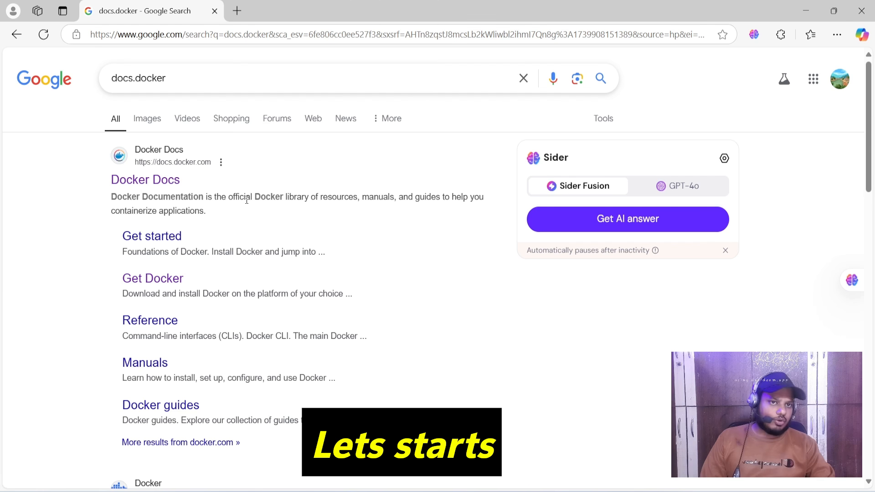
left_click(138, 285)
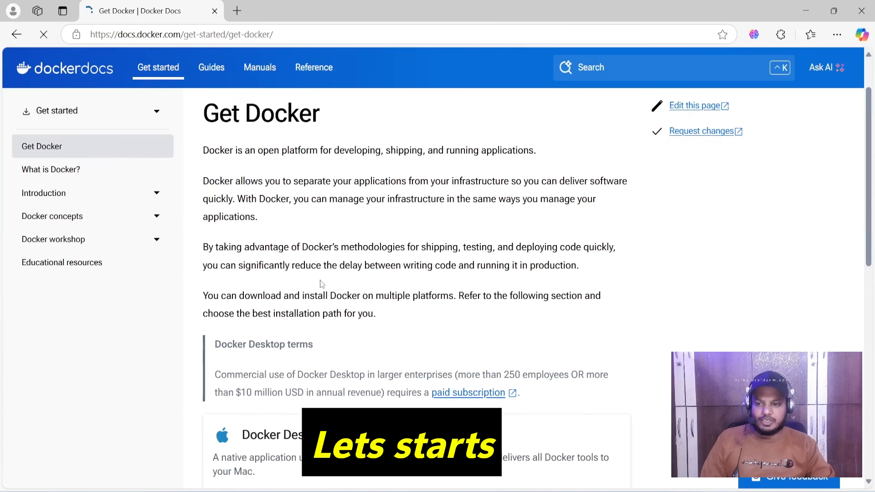
Open the Docker Desktop for Windows installation page and download the x86_64 installer
scroll(392, 287, "down", 3)
scroll(392, 287, "down", 3)
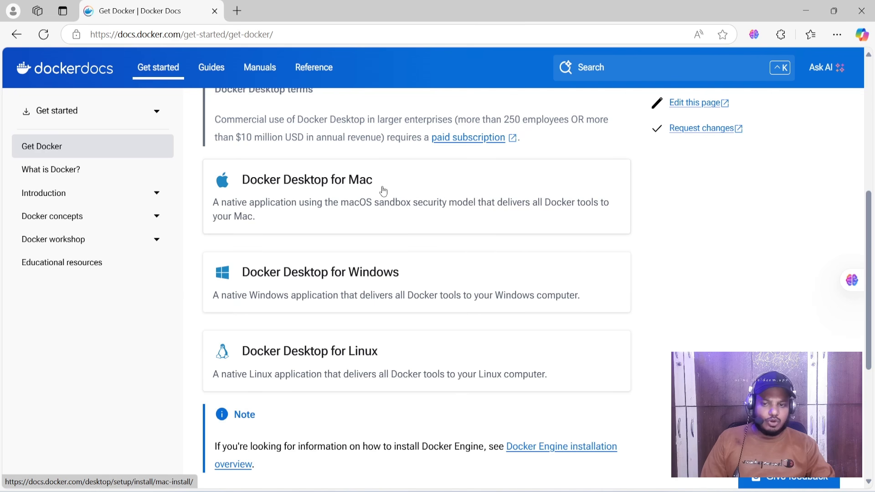
left_click(348, 282)
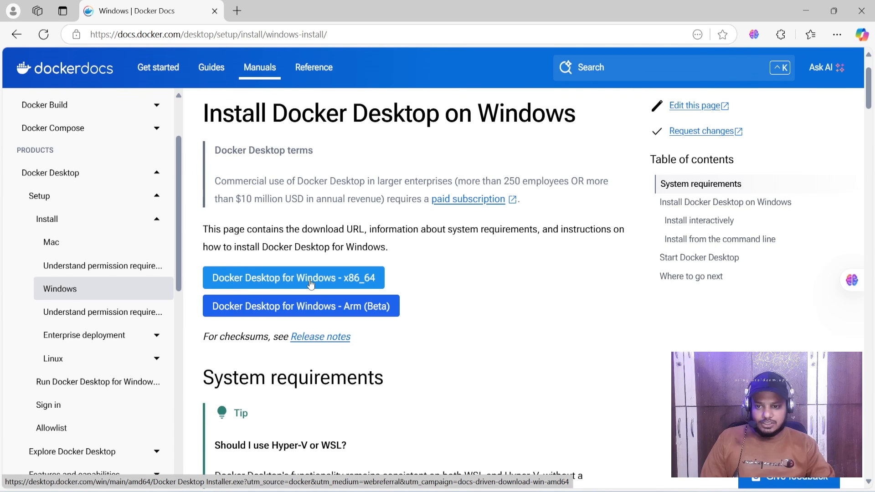
left_click(287, 278)
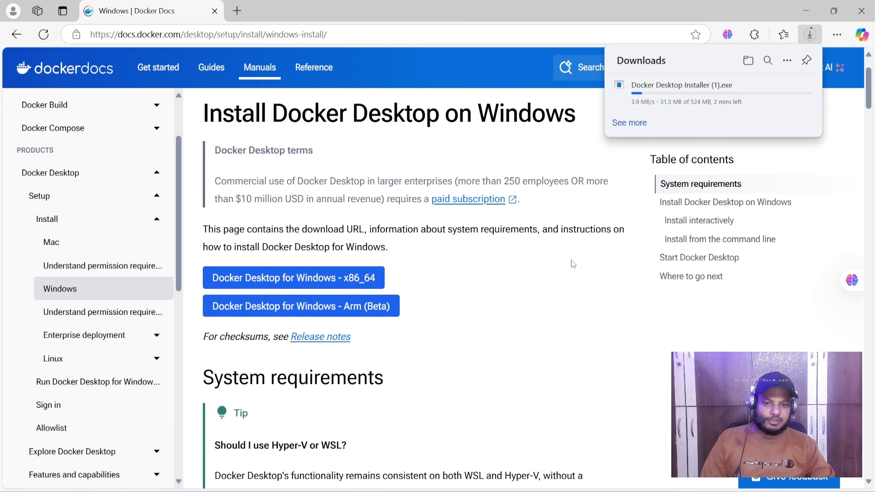
Examine the system requirements for the WSL 2 backend on x86_64, including the required WSL version
scroll(572, 264, "down", 5)
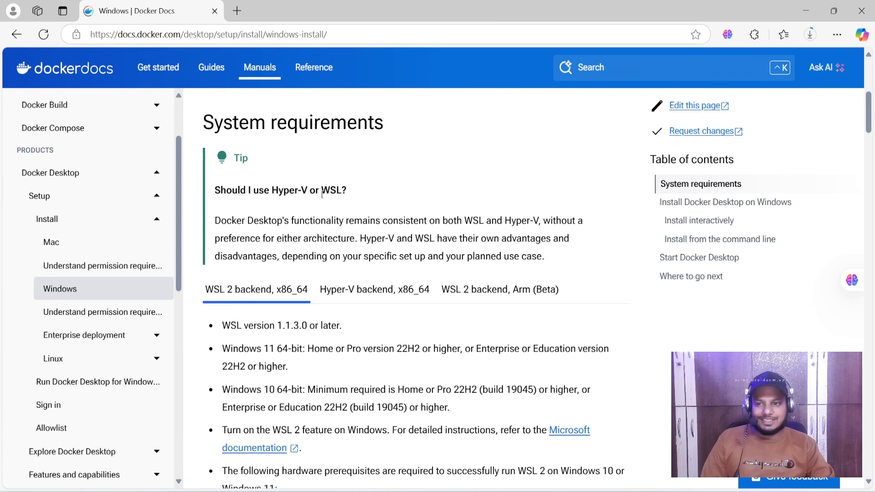
scroll(271, 281, "down", 1)
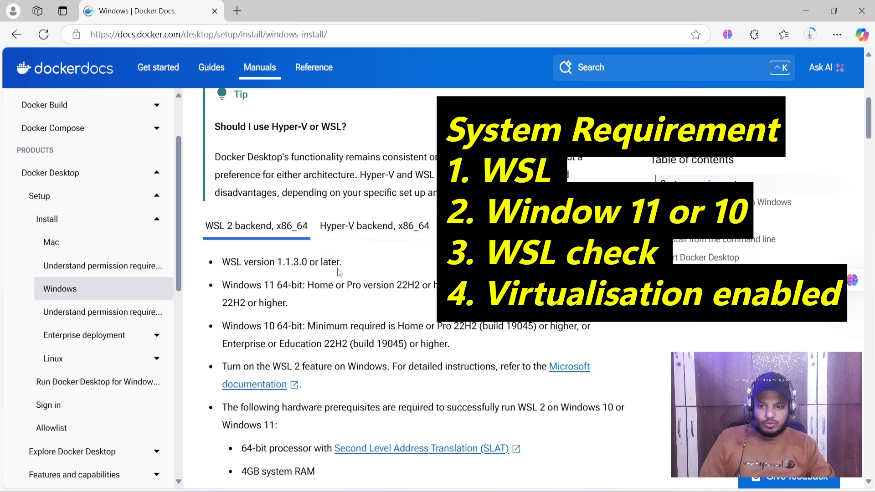
scroll(341, 299, "down", 1)
scroll(343, 299, "down", 1)
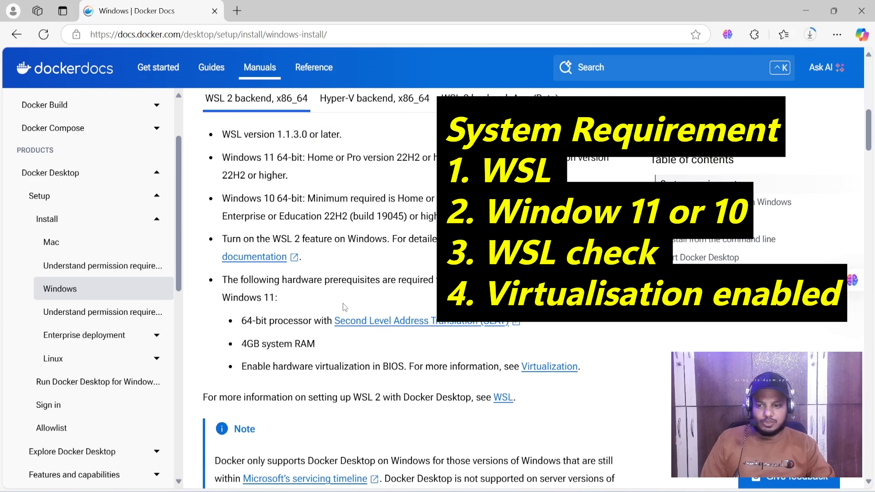
scroll(346, 300, "up", 1)
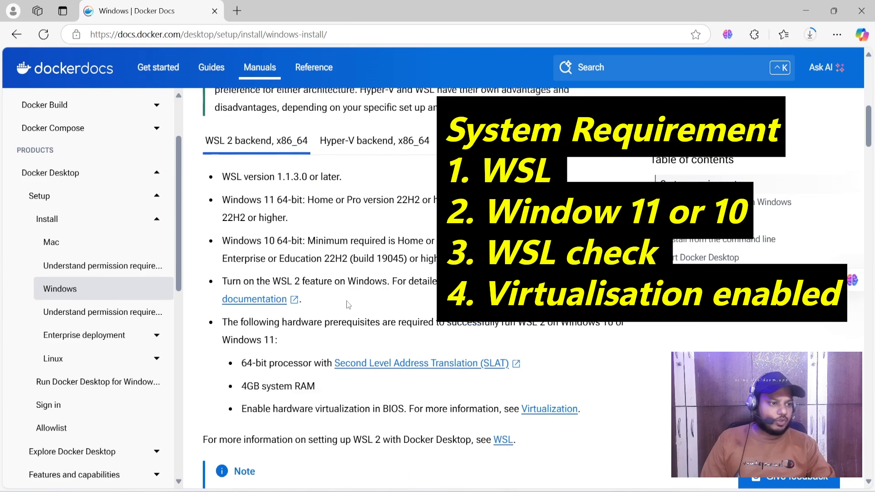
scroll(346, 300, "up", 1)
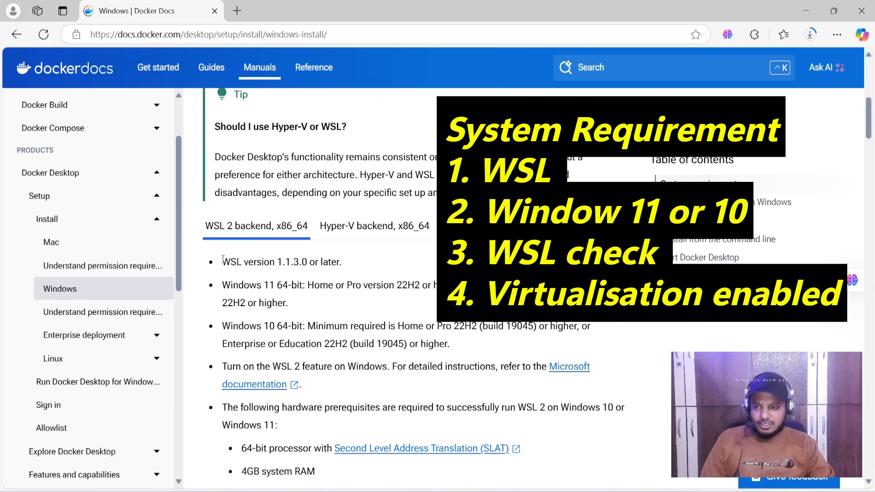
left_click_drag(221, 262, 262, 262)
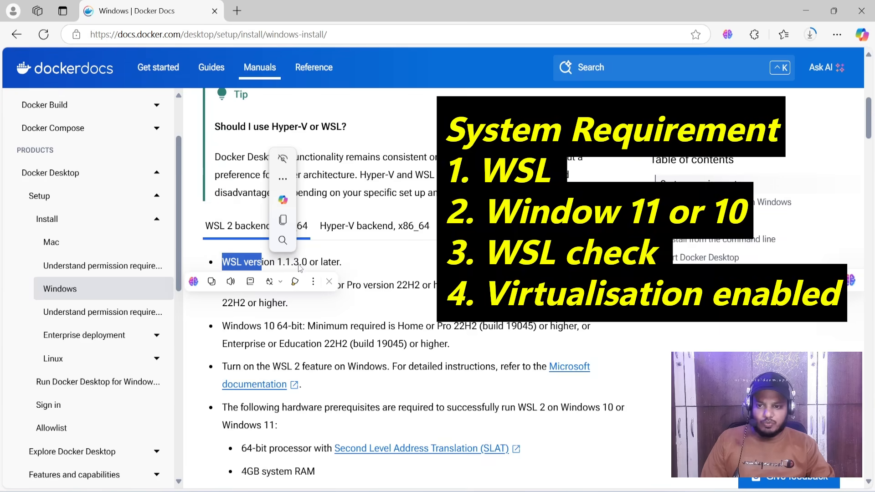
left_click(344, 264)
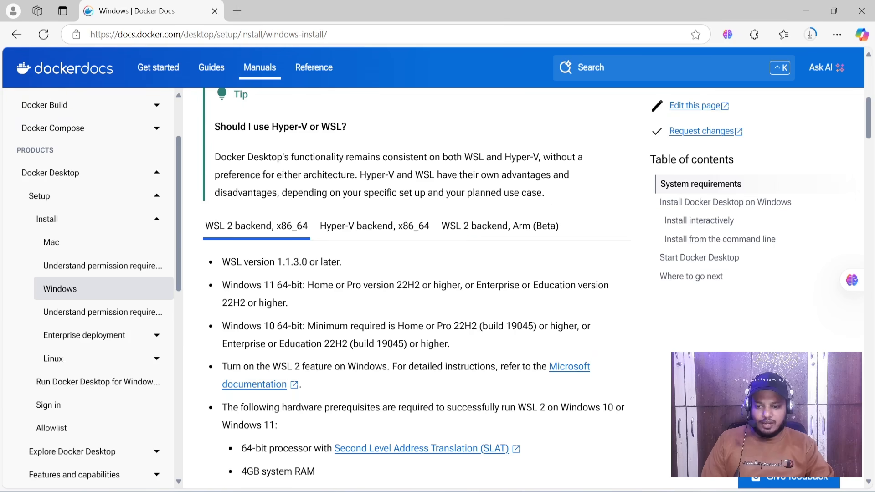
Open Command Prompt and check the installed WSL version with "wsl --version"
left_click(317, 491)
type("cmd")
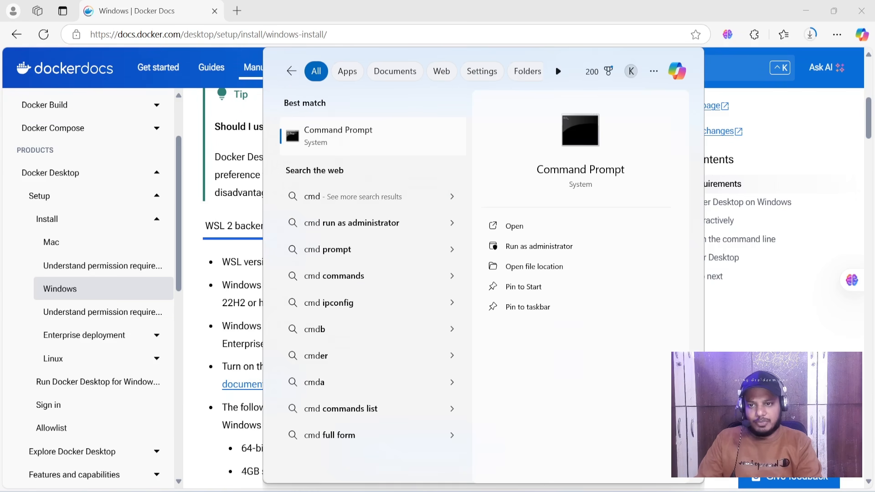
key("Return")
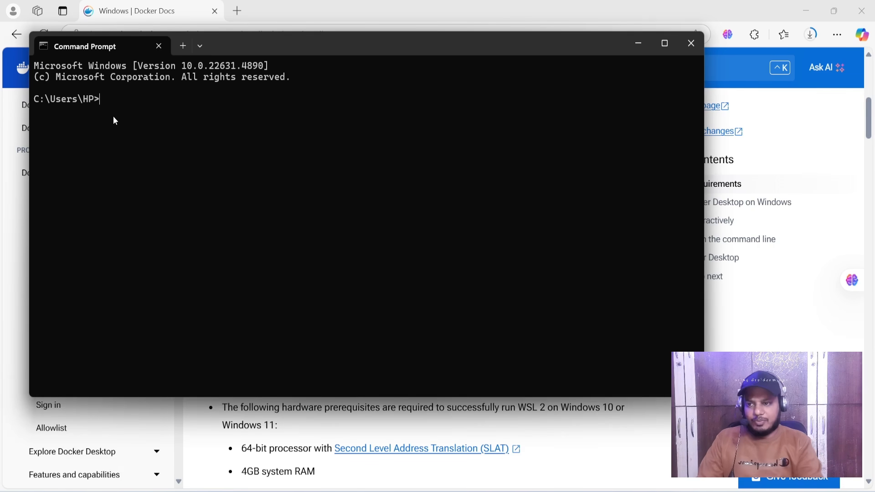
type("wsl ")
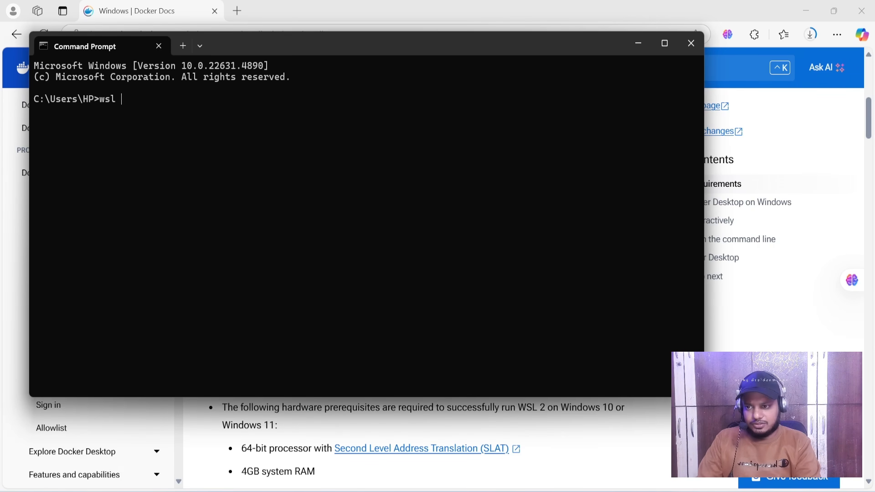
type("--version")
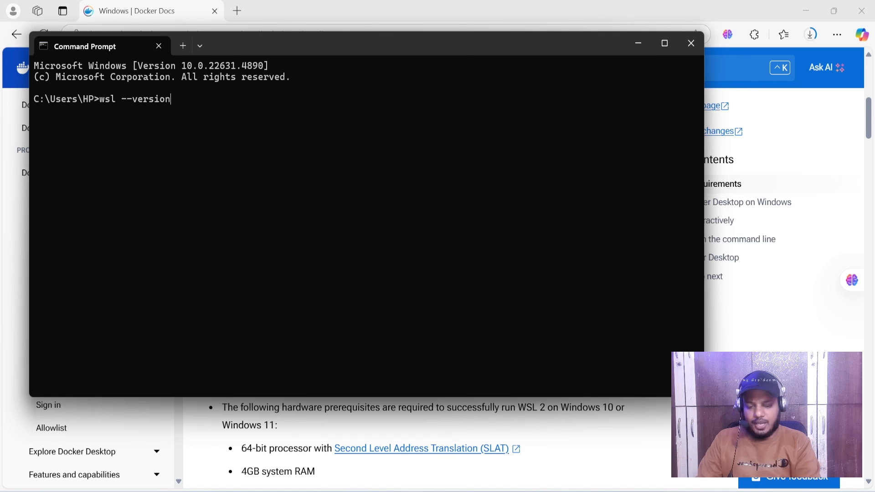
key("Return")
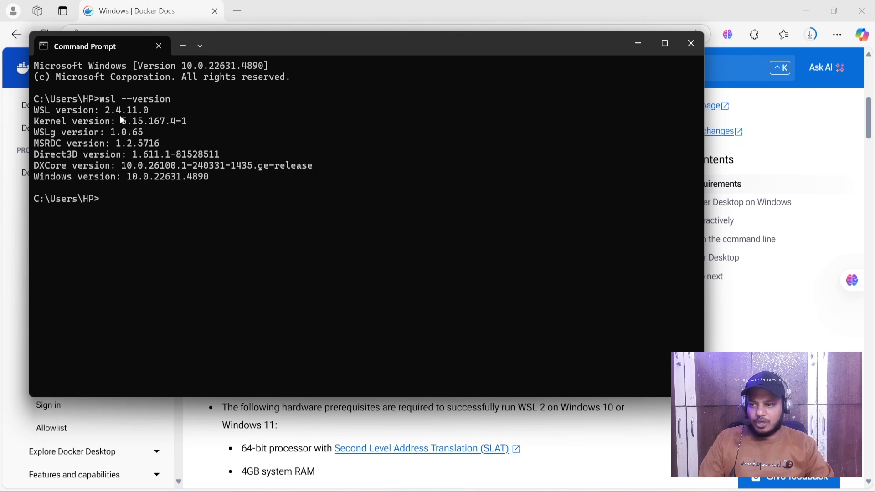
Start the WSL installation with "wsl --install", enlarge the terminal to view its progress, and minimize it
left_click_drag(261, 43, 305, 133)
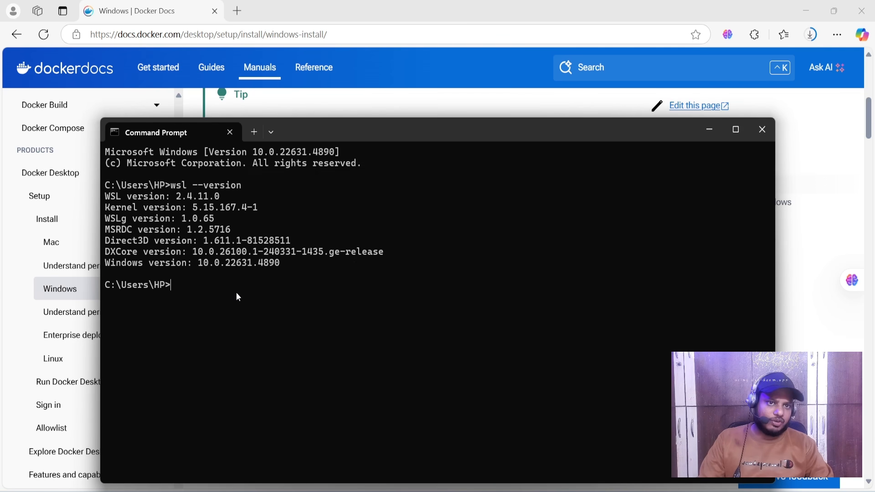
type("ws")
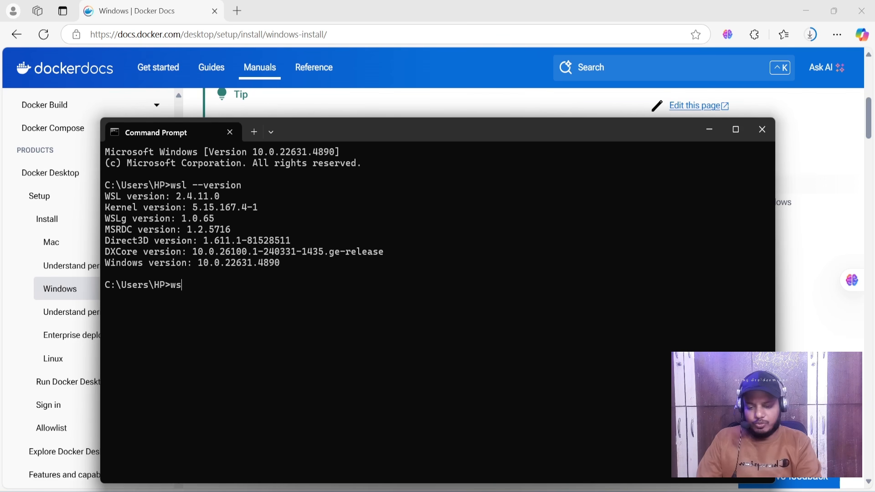
type("l --install")
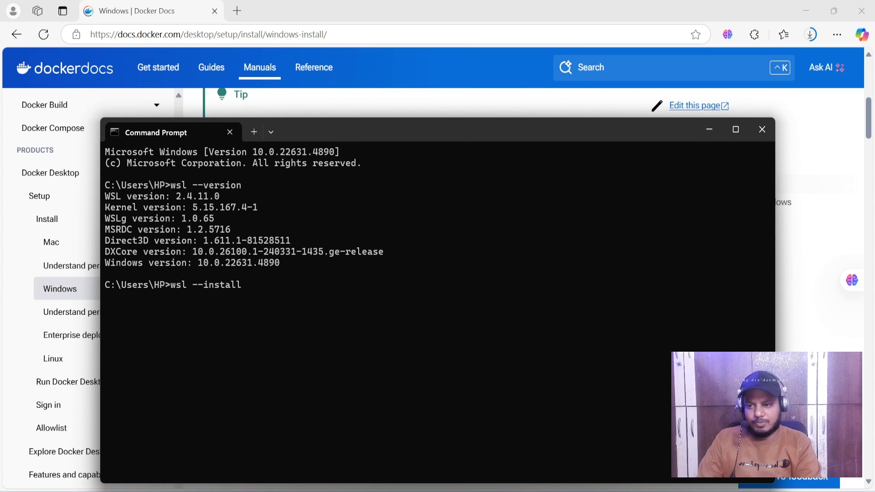
key("Return")
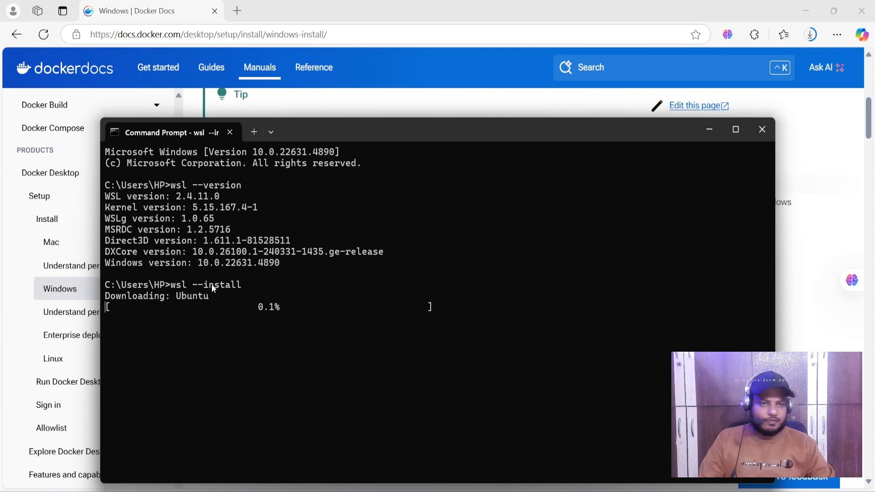
left_click_drag(401, 136, 418, 101)
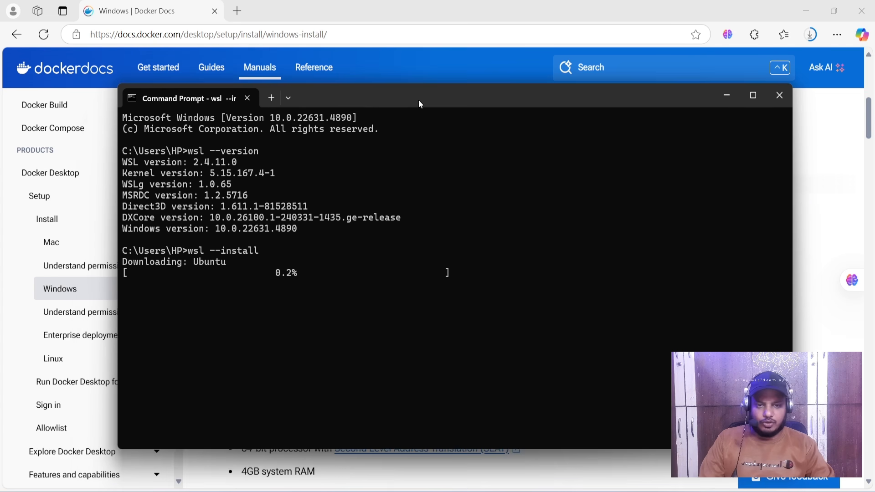
left_click(754, 97)
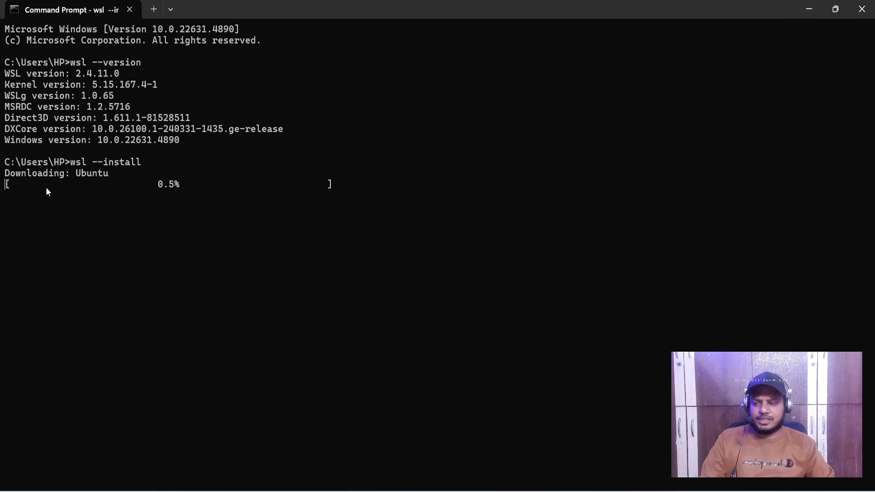
left_click(814, 10)
Review the Windows 11 requirement in the Docker documentation and check the installed Windows version by running "winver"
scroll(236, 263, "down", 3)
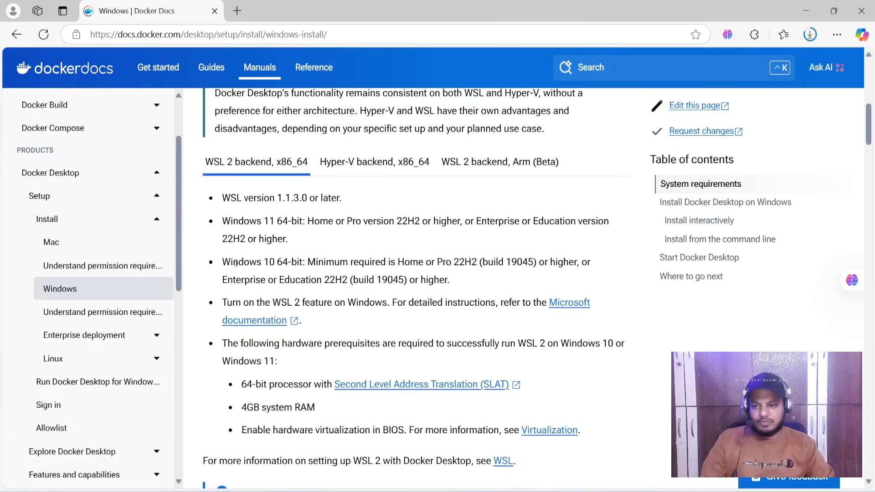
left_click_drag(223, 219, 275, 221)
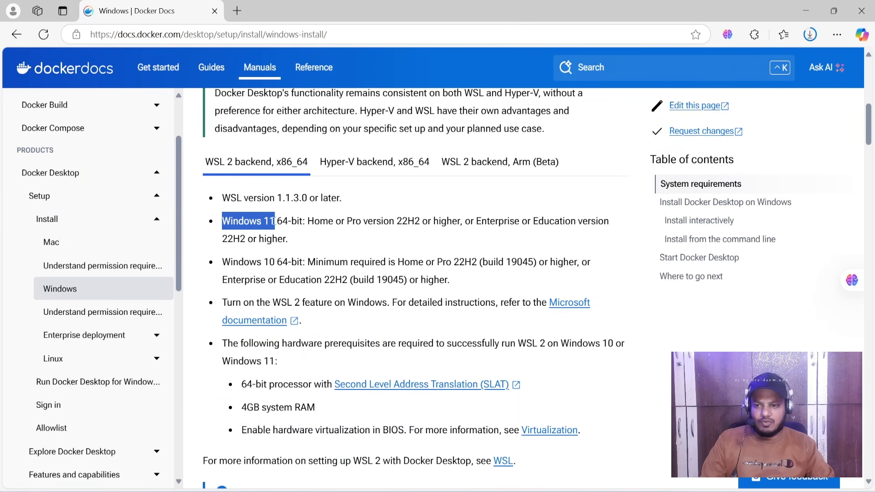
left_click(388, 234)
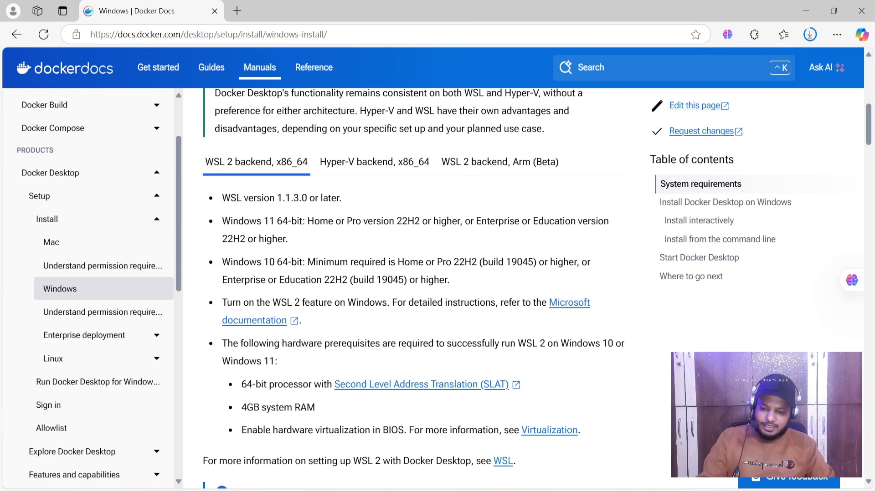
key("super+r")
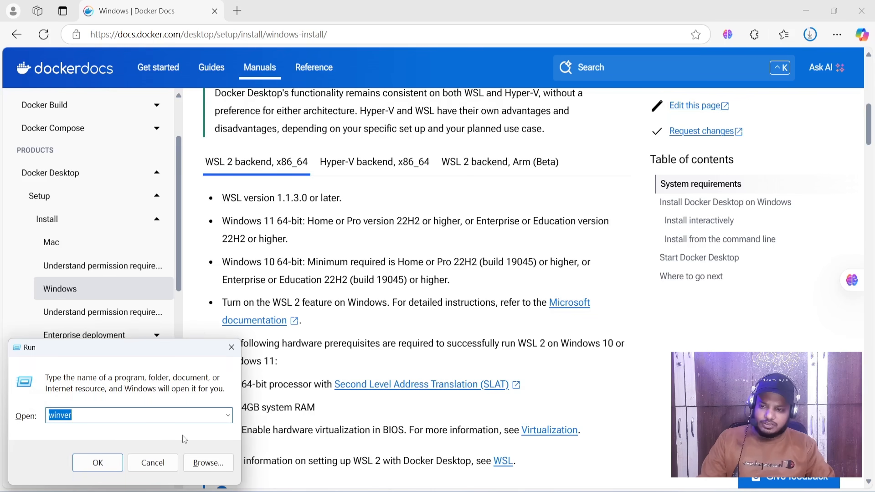
left_click(91, 415)
left_click_drag(91, 416, 40, 416)
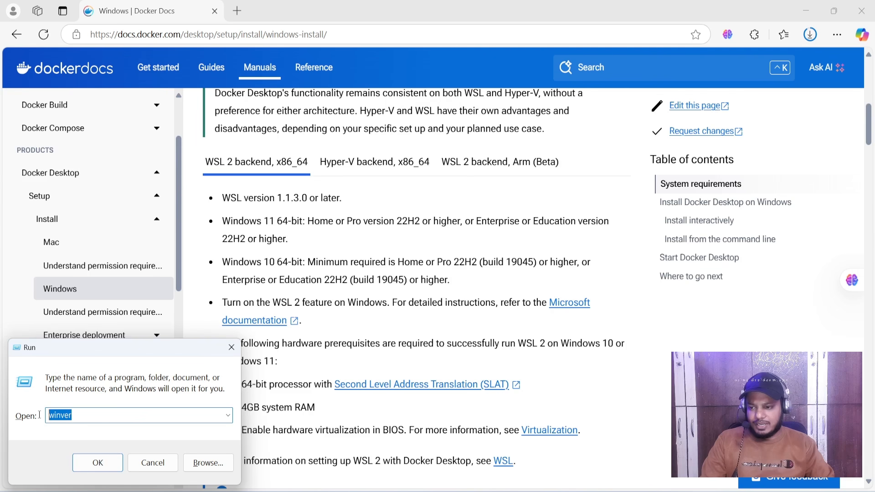
type("winver")
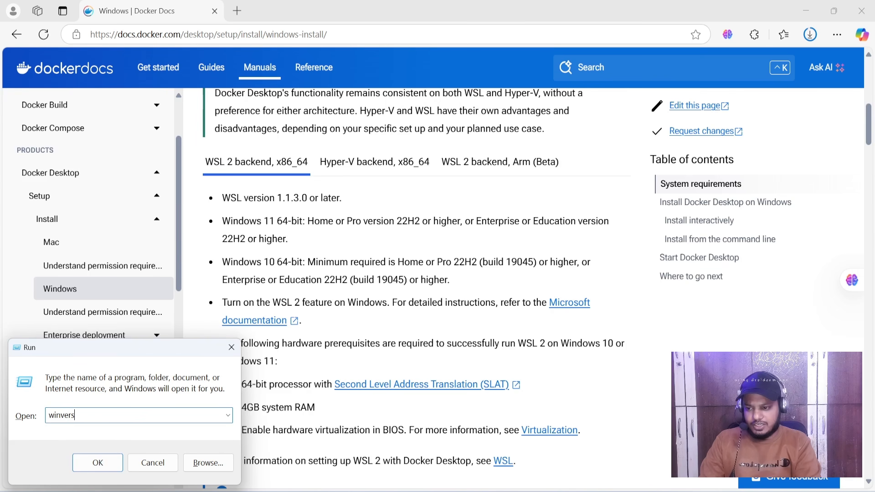
key("Return")
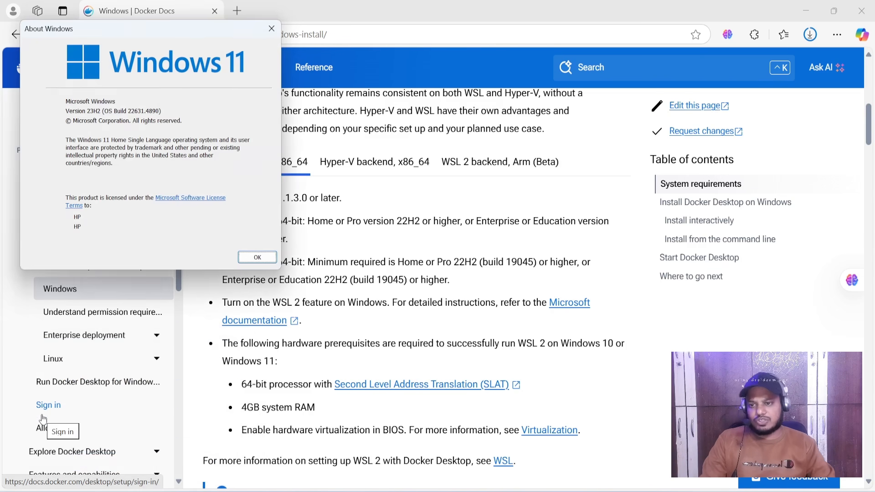
left_click_drag(126, 38, 162, 53)
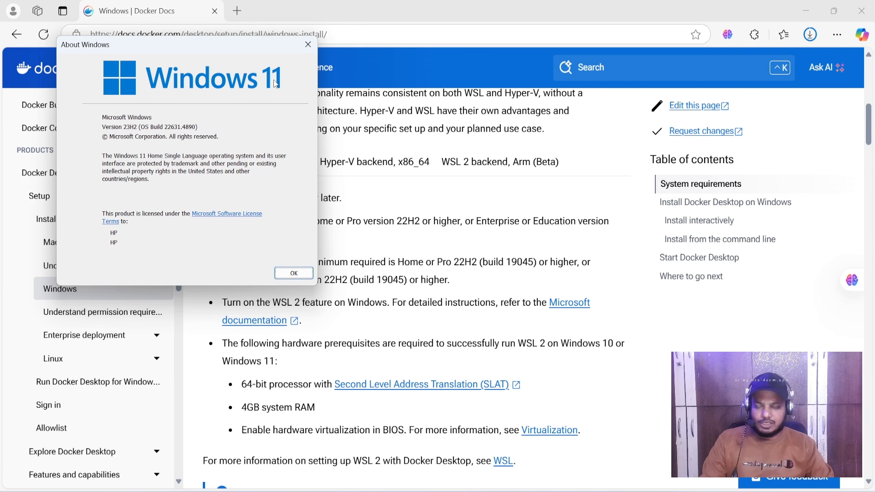
left_click_drag(244, 48, 268, 74)
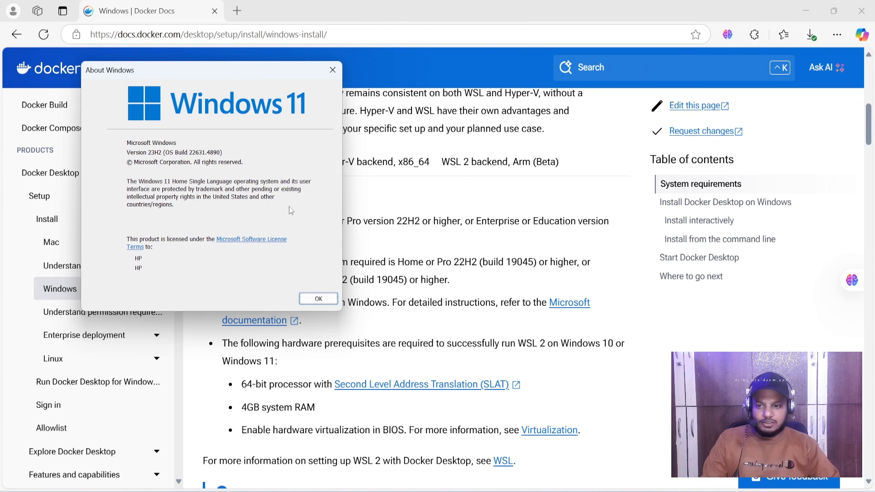
left_click(318, 299)
scroll(355, 249, "down", 3)
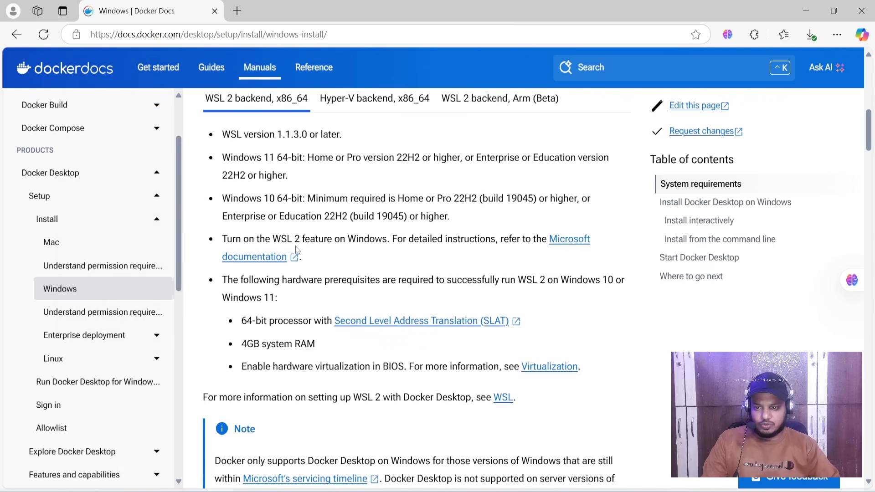
Review the WSL 2 feature and hardware prerequisites for Docker Desktop, including processor, RAM and BIOS virtualization, in the documentation
scroll(355, 249, "down", 5)
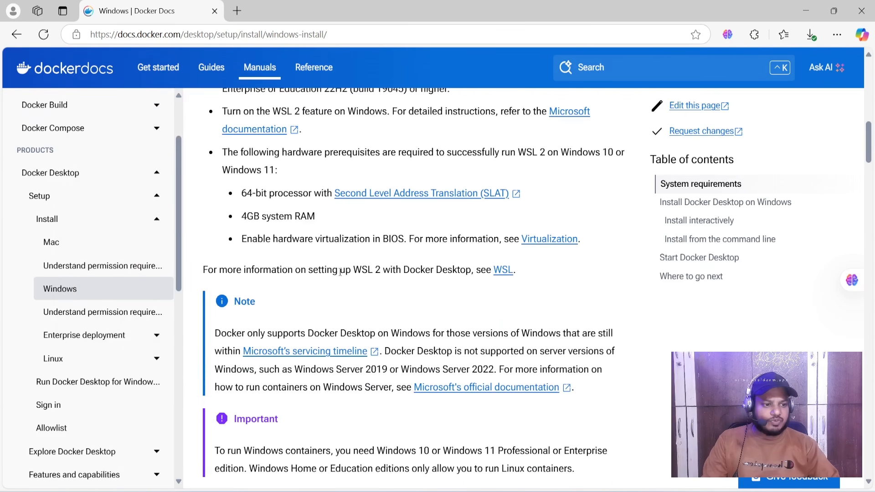
scroll(340, 272, "down", 3)
scroll(341, 272, "up", 3)
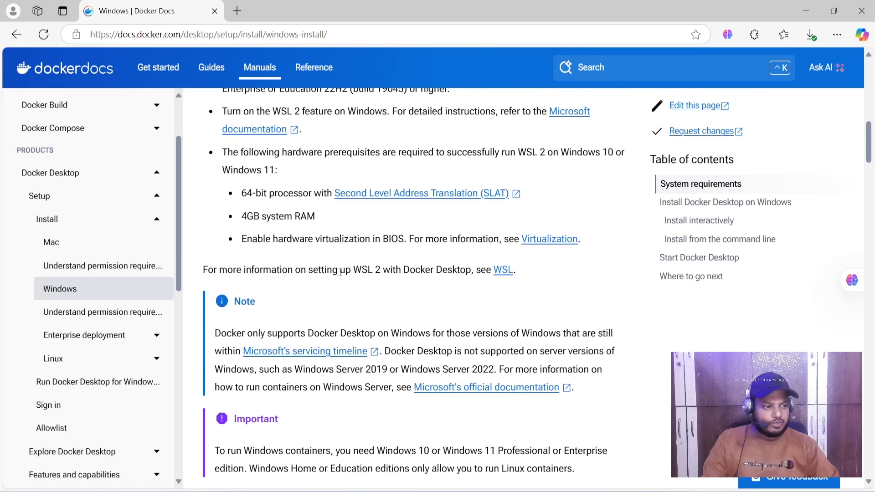
scroll(340, 273, "up", 3)
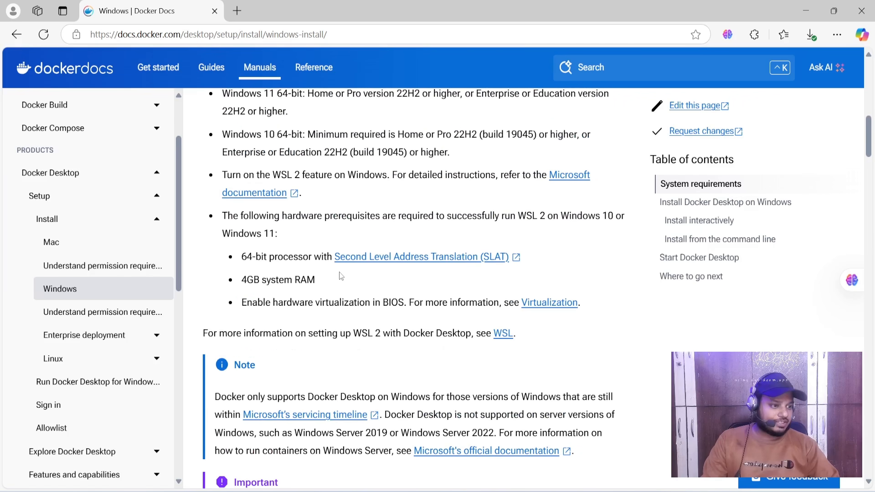
scroll(340, 276, "down", 6)
scroll(340, 274, "up", 3)
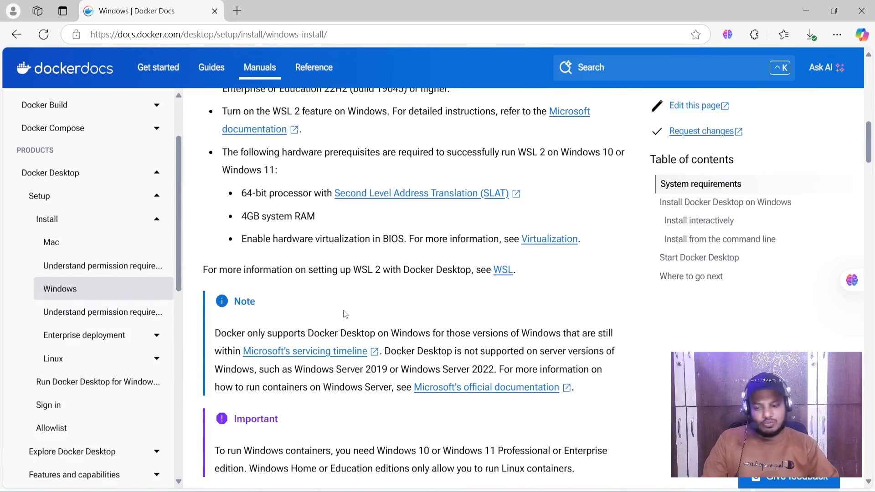
Open Control Panel and display all its items as large icons
key("super")
type("co")
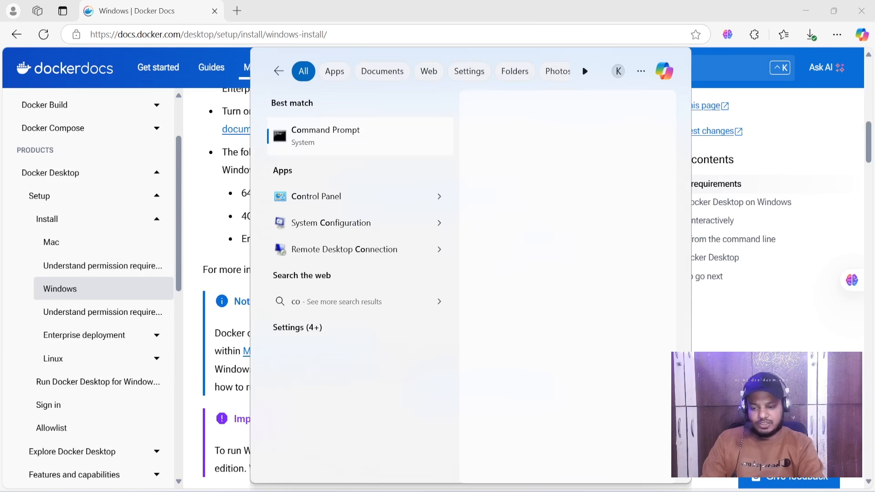
type("ntrol p")
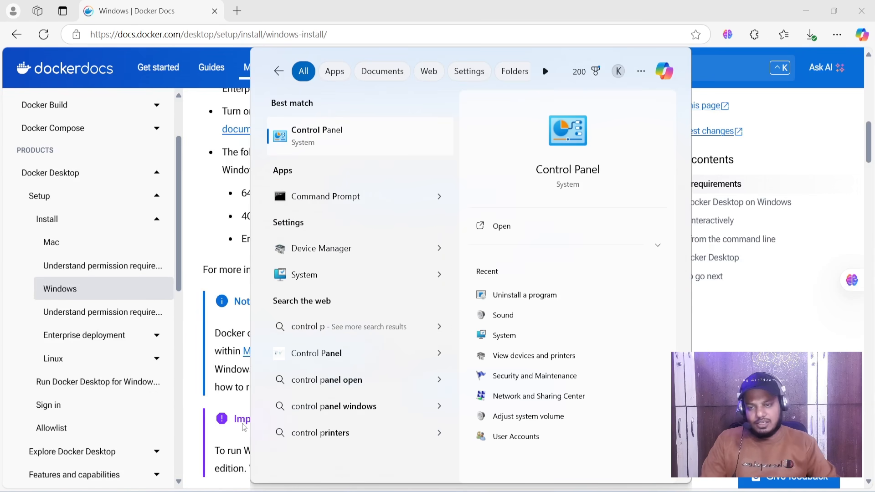
left_click(342, 143)
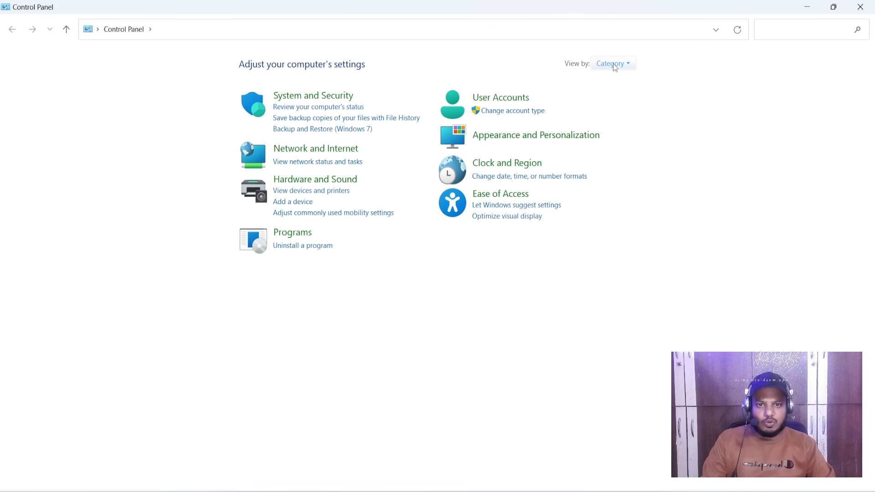
left_click(615, 67)
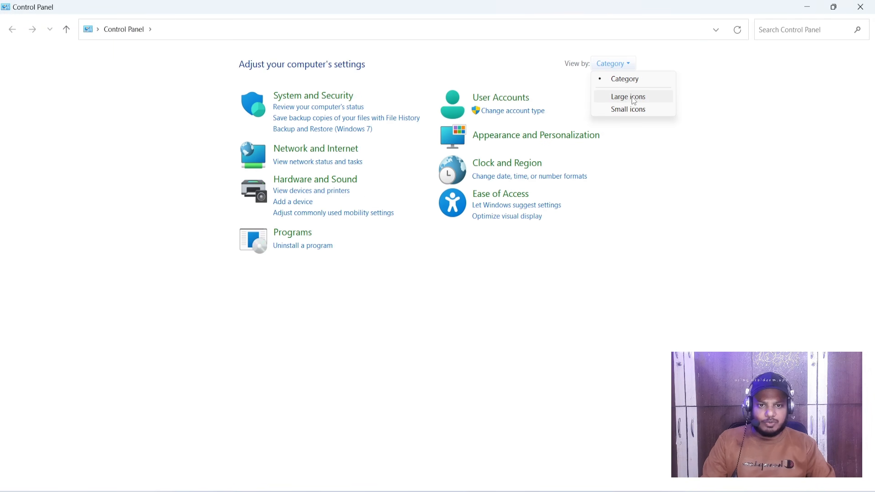
left_click(633, 100)
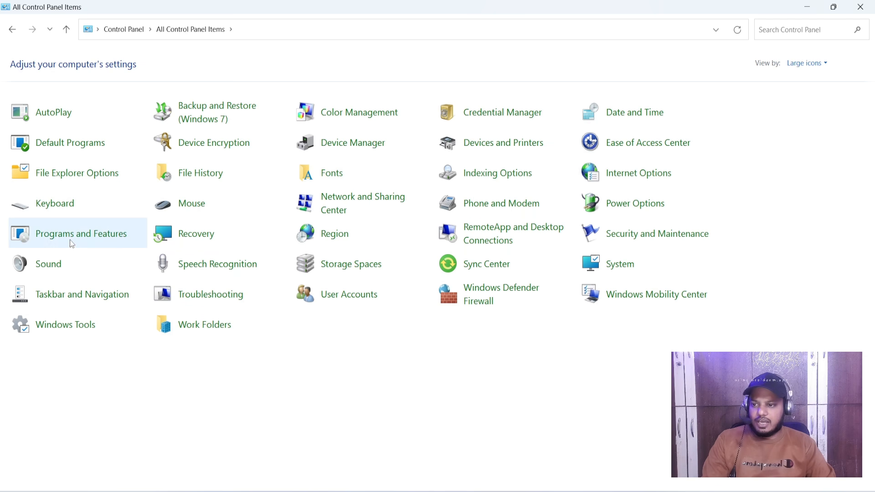
Open the Windows Features list from Programs and Features and ensure Windows Subsystem for Linux and Virtual Machine Platform are enabled
left_click(85, 236)
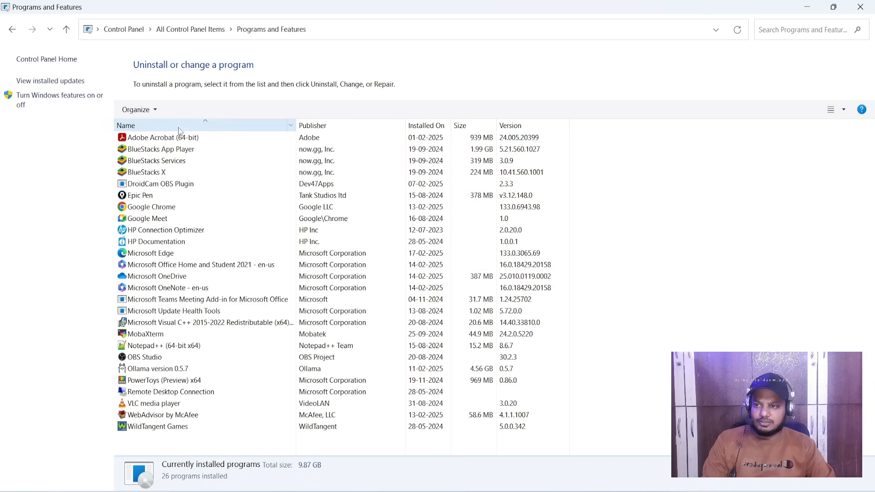
left_click(74, 98)
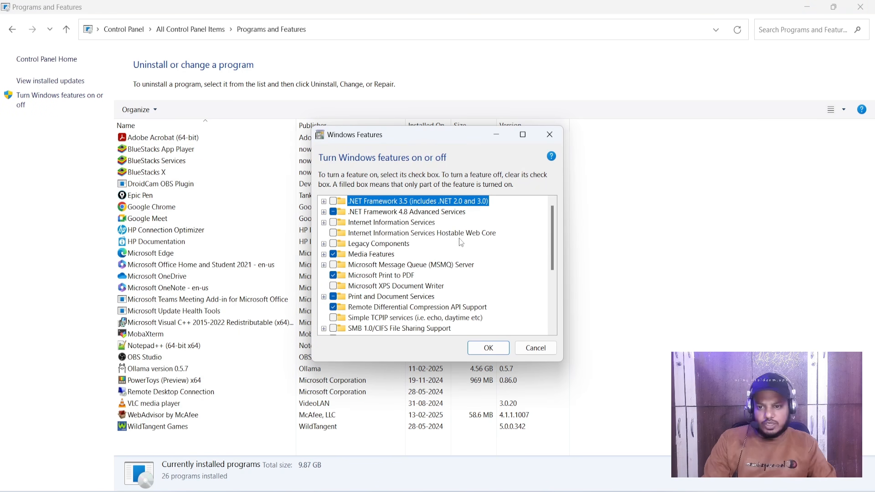
scroll(444, 269, "down", 2)
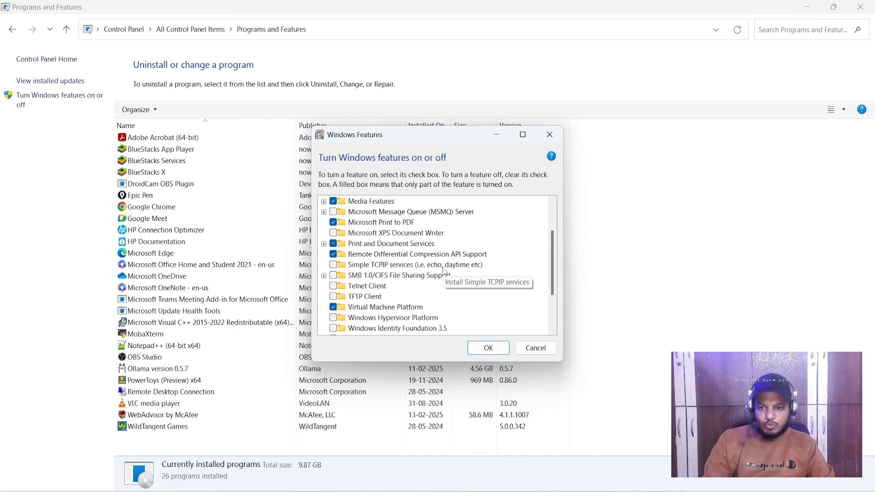
scroll(435, 286, "down", 2)
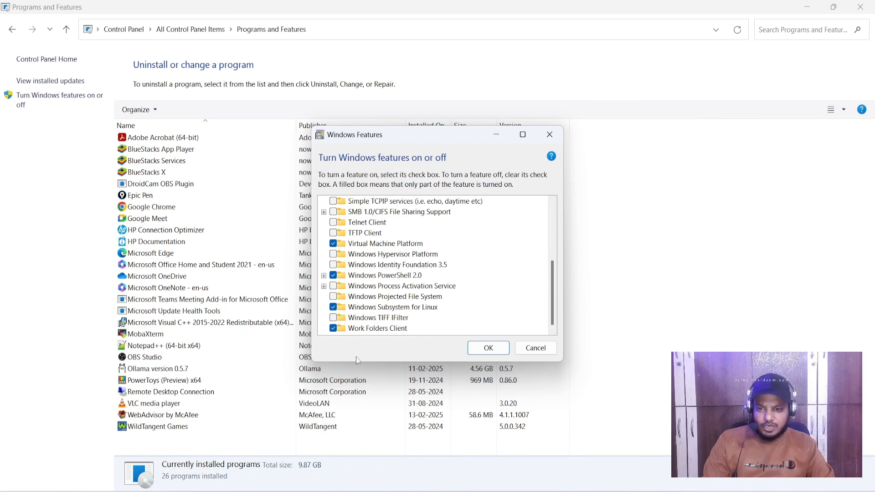
left_click(333, 308)
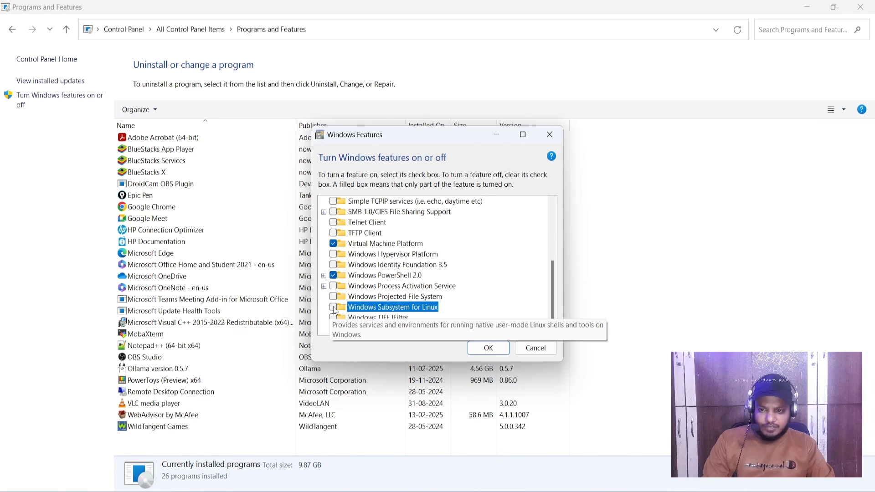
scroll(364, 310, "up", 1)
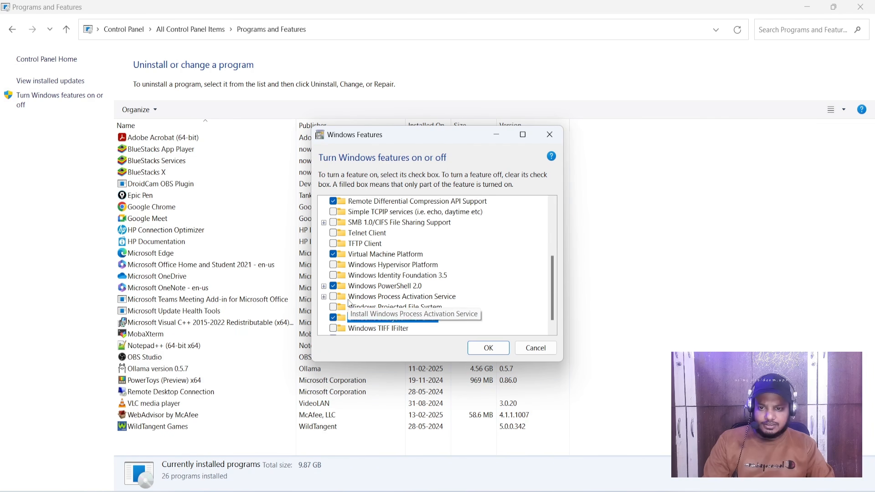
left_click(333, 255)
scroll(337, 256, "up", 3)
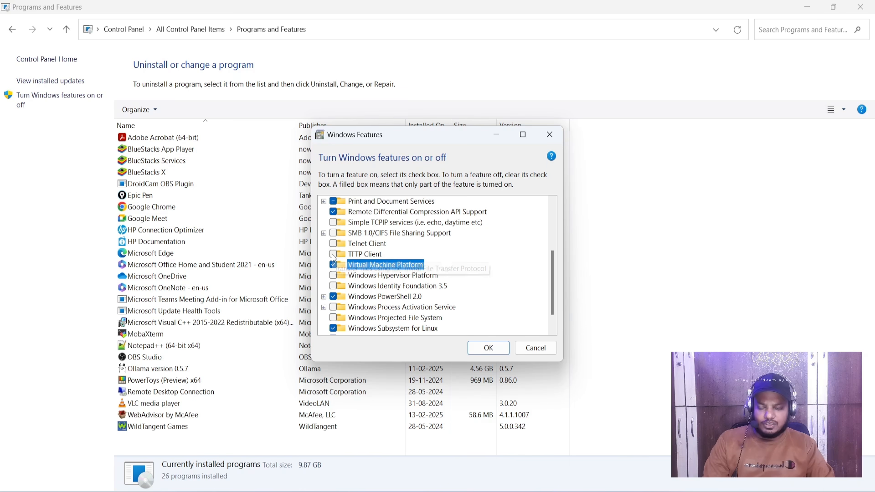
Enable the Windows Hypervisor Platform feature, apply the change and decline restarting the computer
scroll(353, 246, "up", 1)
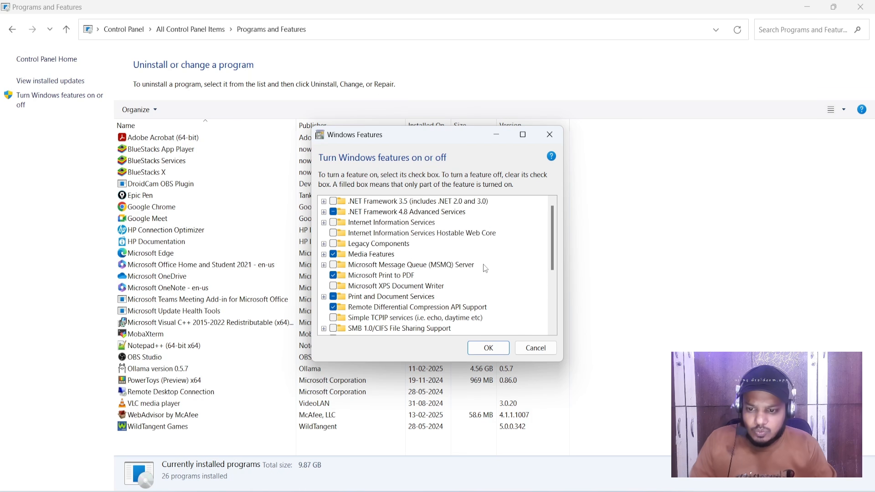
scroll(488, 264, "down", 2)
scroll(485, 268, "down", 2)
scroll(485, 268, "up", 3)
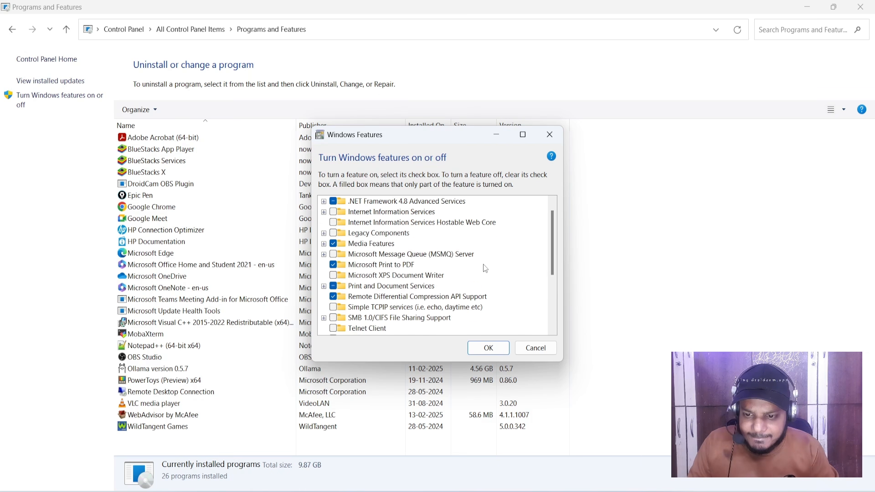
scroll(484, 268, "down", 3)
scroll(484, 269, "down", 1)
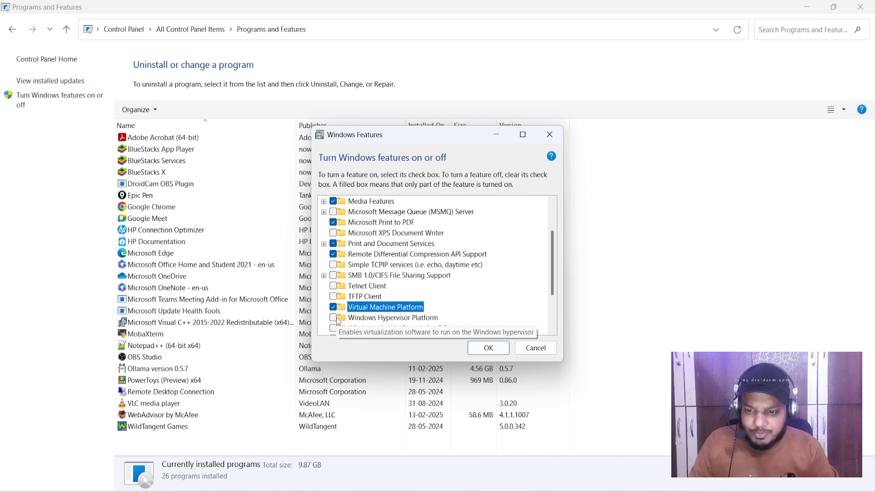
scroll(404, 278, "up", 2)
scroll(403, 279, "down", 3)
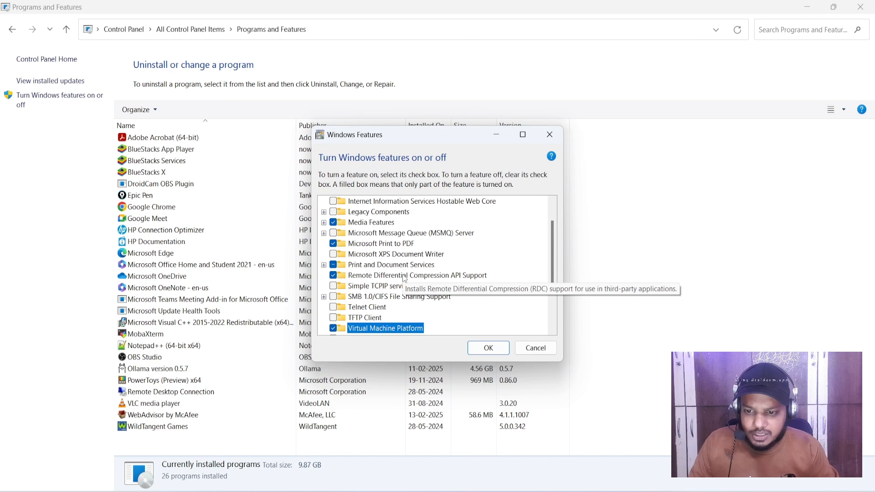
scroll(404, 279, "down", 3)
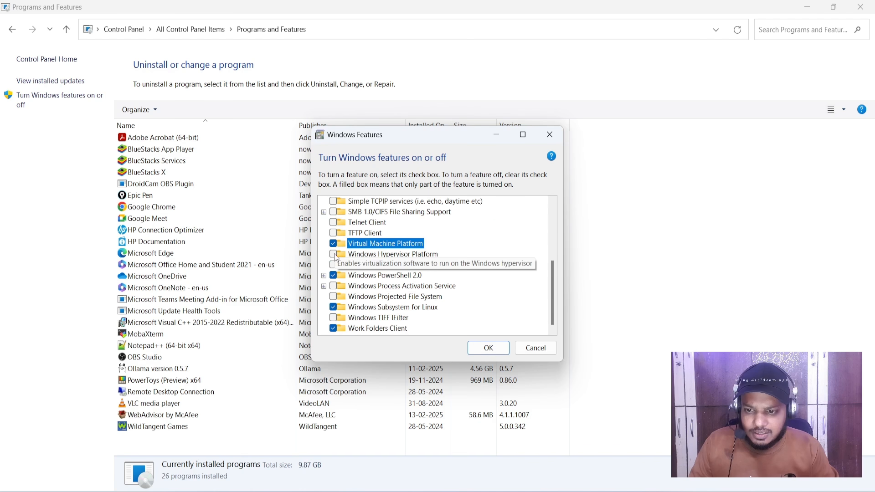
left_click(333, 254)
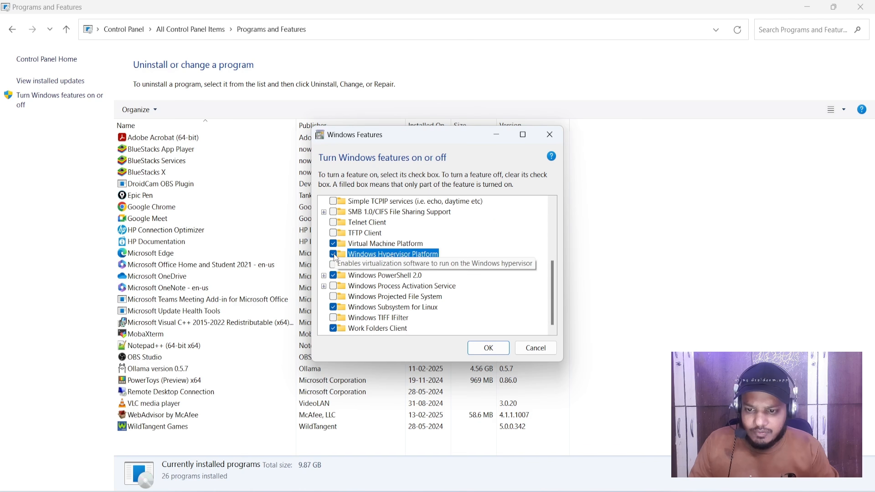
left_click(489, 352)
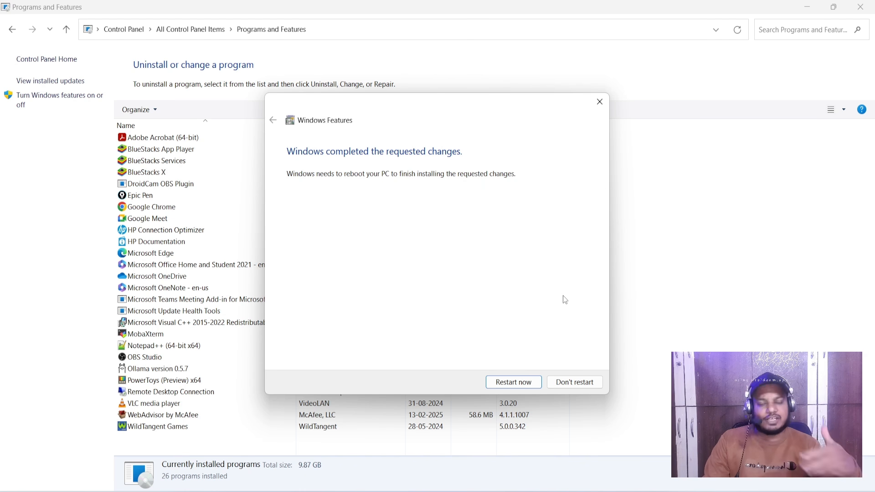
left_click(574, 382)
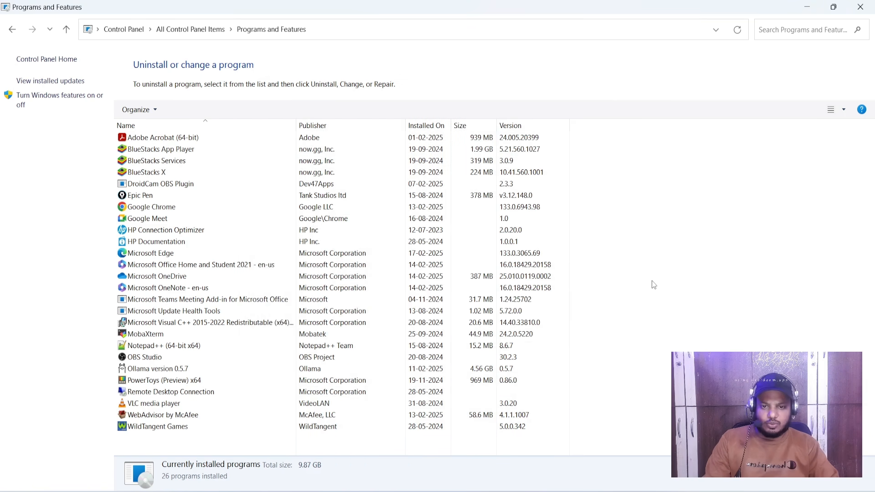
Return to the browser, run the downloaded "Docker Desktop Installer (1).exe", allow it to make changes, and reposition the installer window
left_click(810, 8)
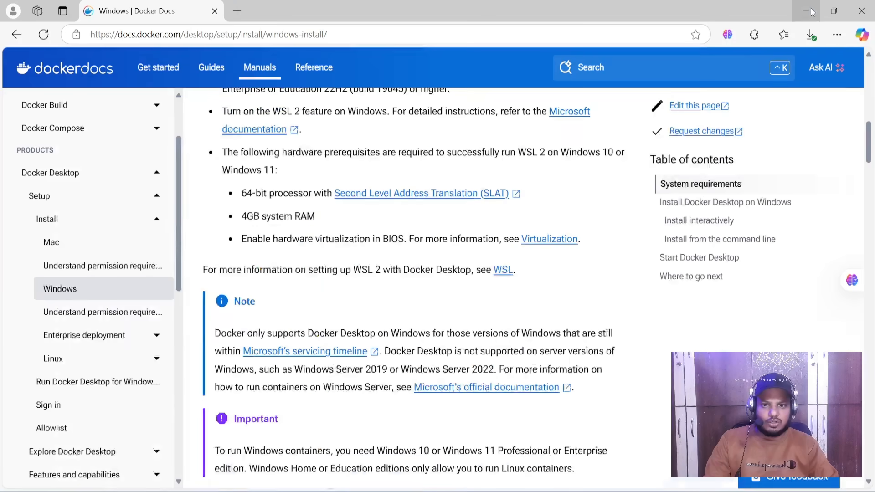
left_click(816, 38)
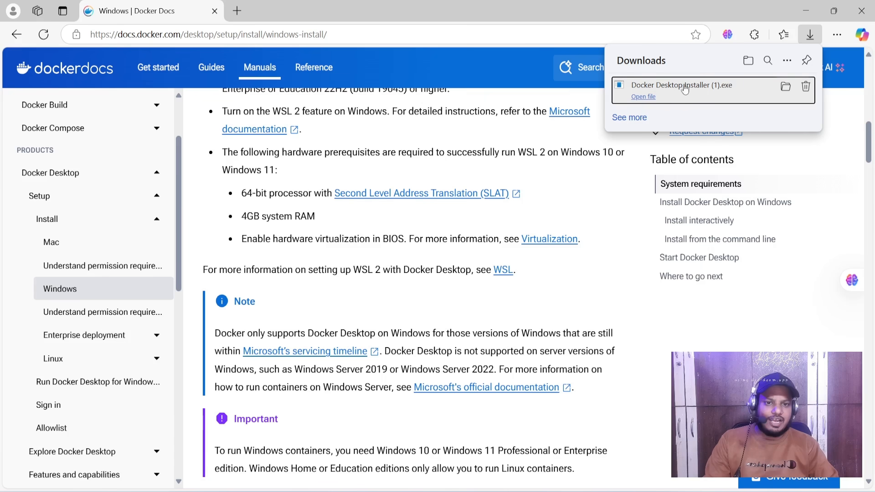
left_click(644, 97)
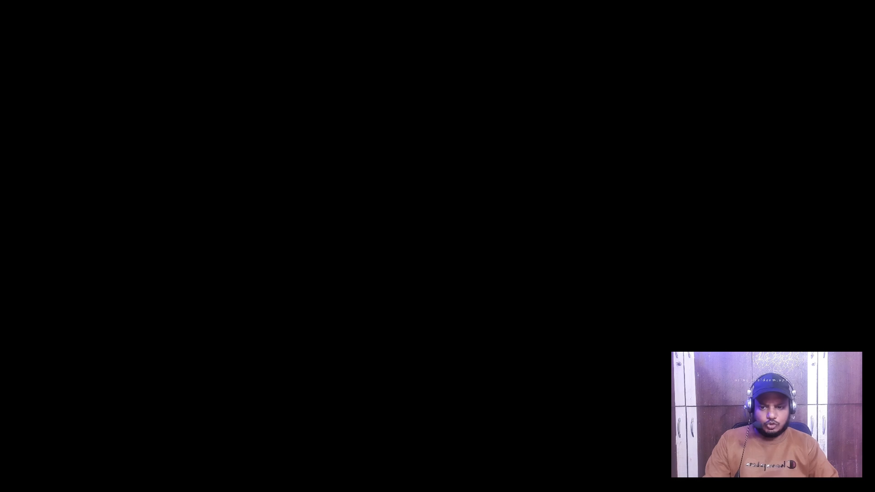
left_click(393, 358)
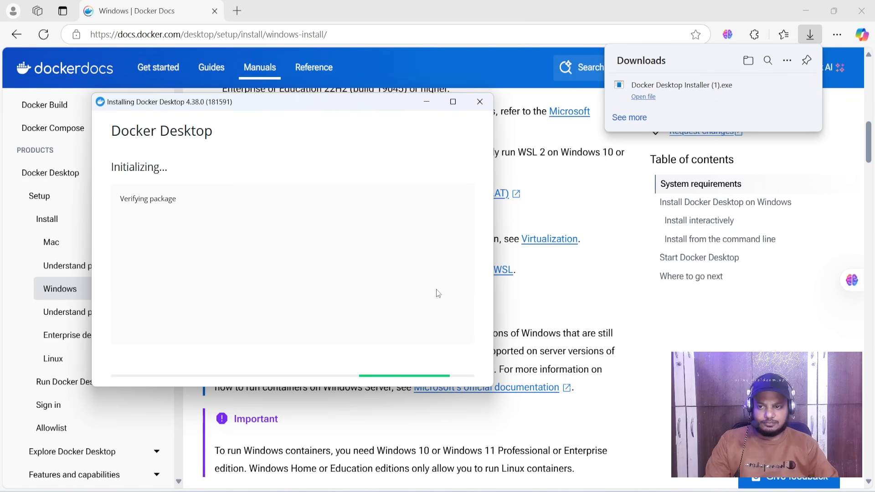
left_click_drag(367, 104, 463, 97)
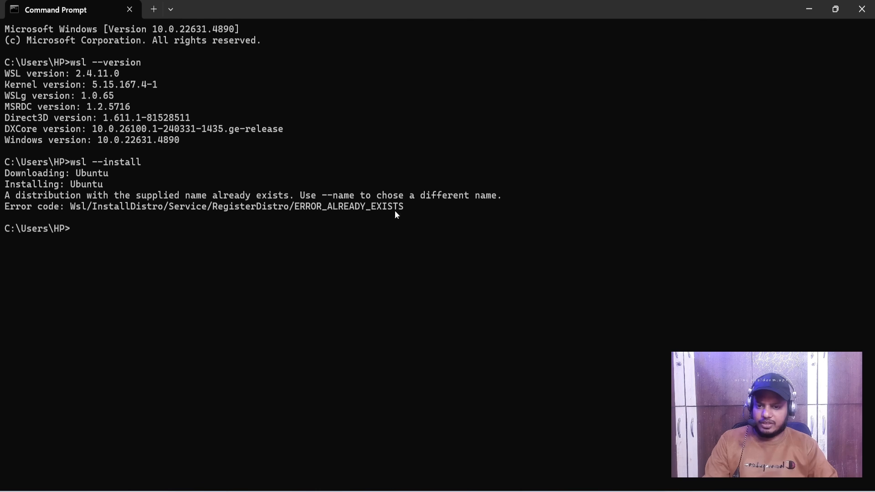
Enlarge the Command Prompt text to review the WSL installation output and rerun "wsl --version"
scroll(125, 128, "up", 10)
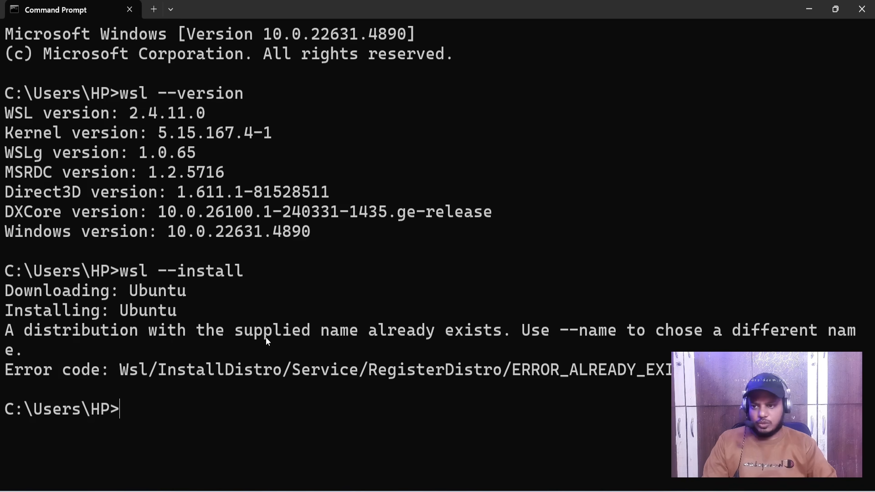
key("Up")
key("Up")
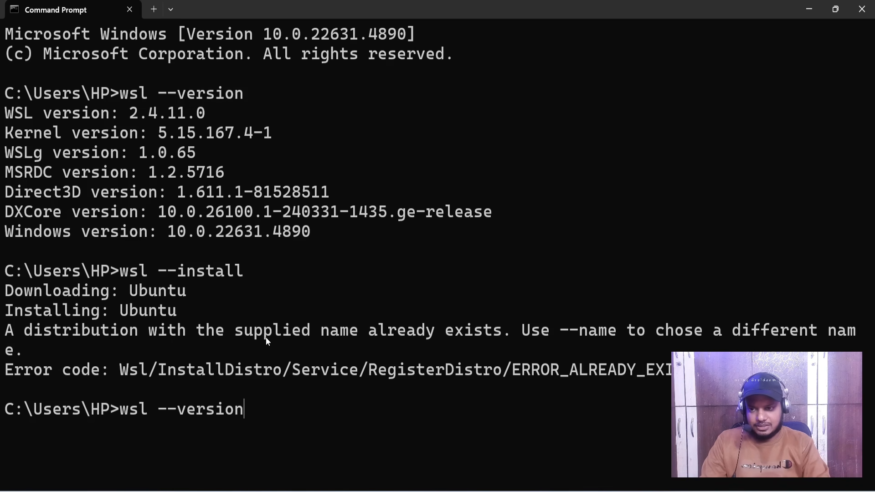
key("Return")
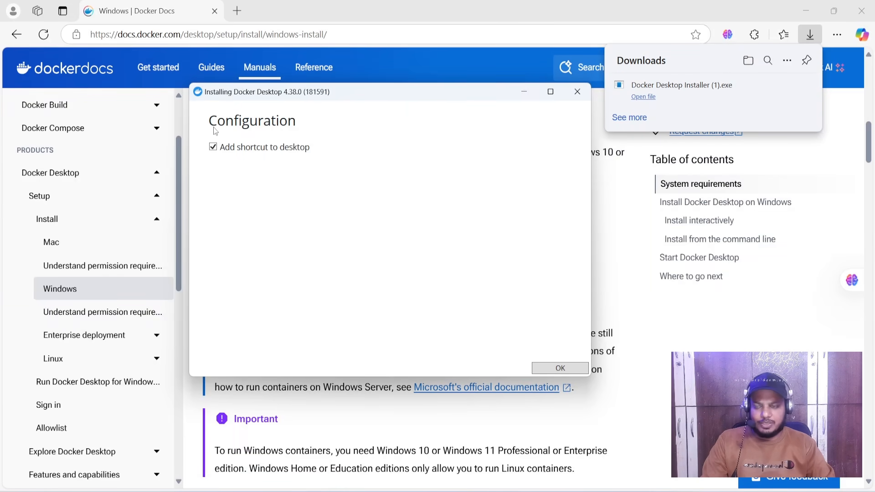
Accept the installer configuration with a desktop shortcut to start installing Docker Desktop 4.38.0
left_click(559, 369)
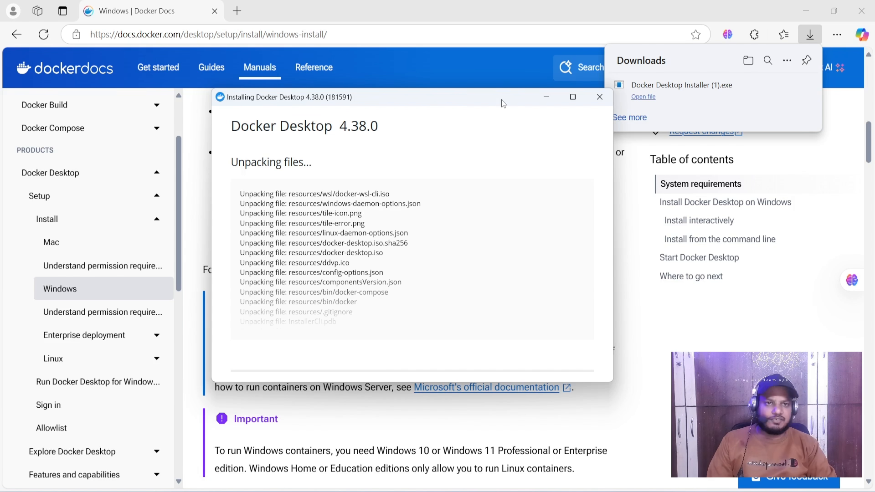
mouse_move(499, 99)
left_mouse_down()
mouse_move(482, 97)
mouse_move(490, 99)
left_mouse_up()
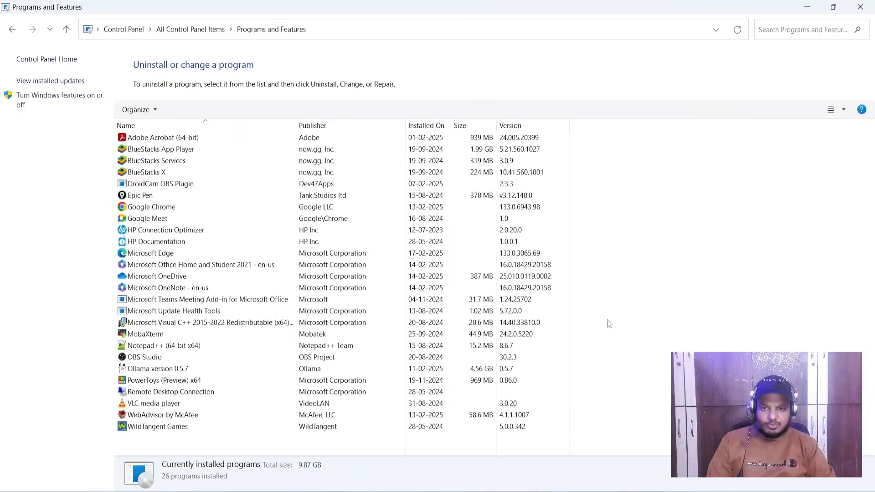
Leave Programs and Features and check whether CPU virtualization is enabled in Task Manager's performance details
left_click(13, 29)
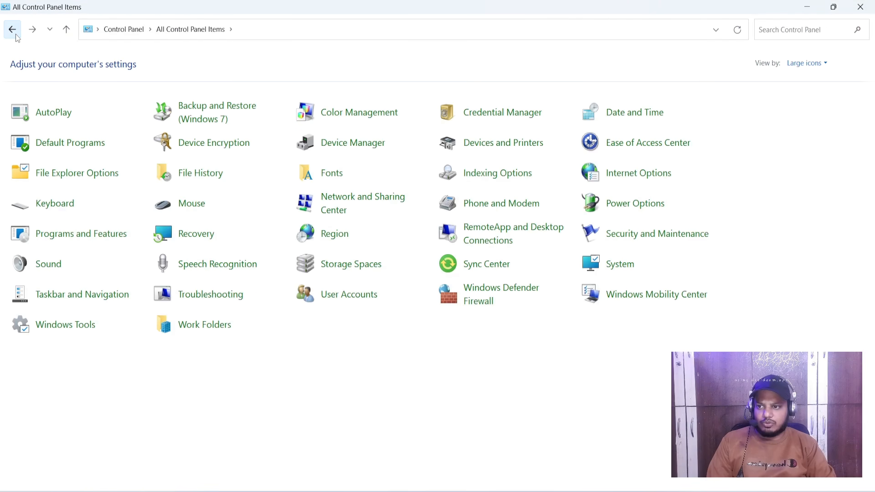
left_click(12, 30)
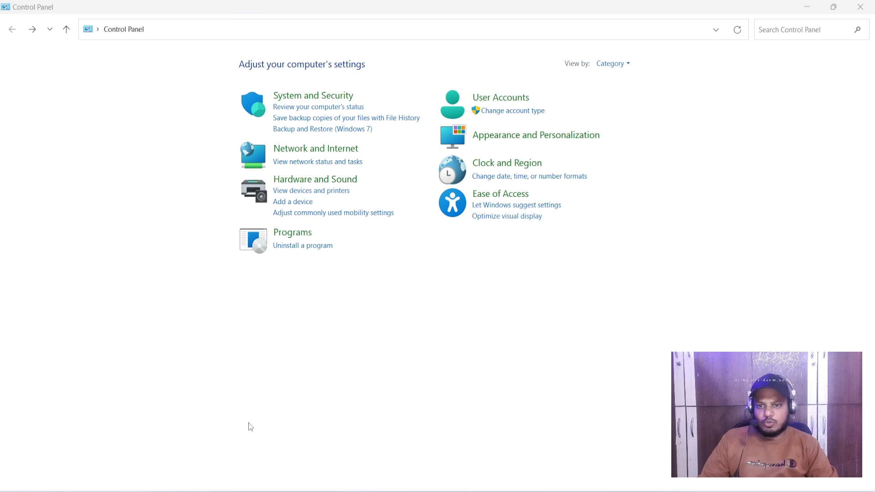
key("ctrl+shift+Escape")
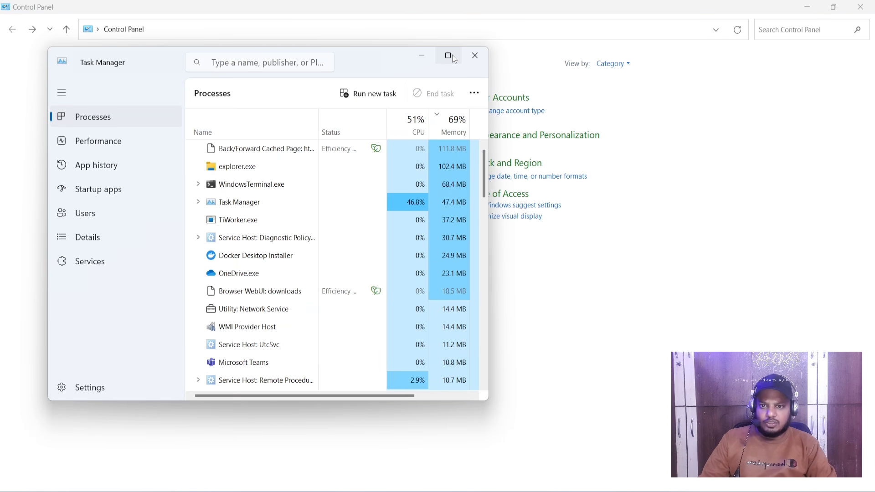
left_click(448, 55)
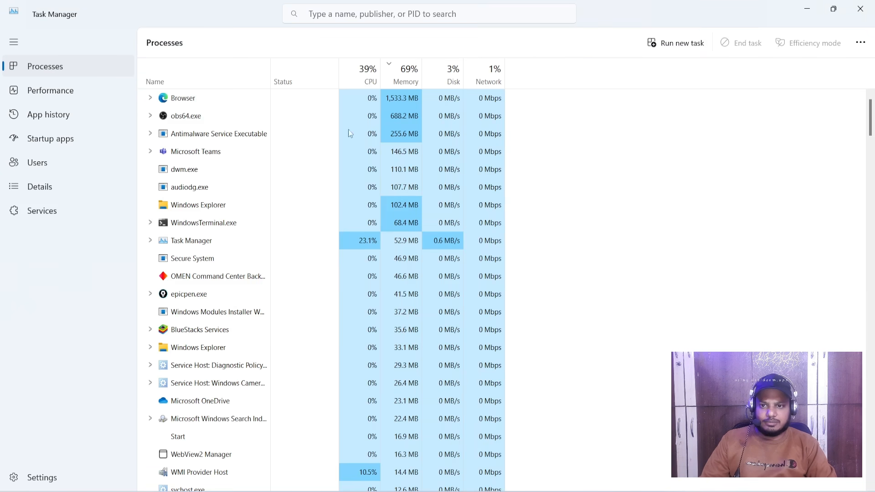
left_click(47, 94)
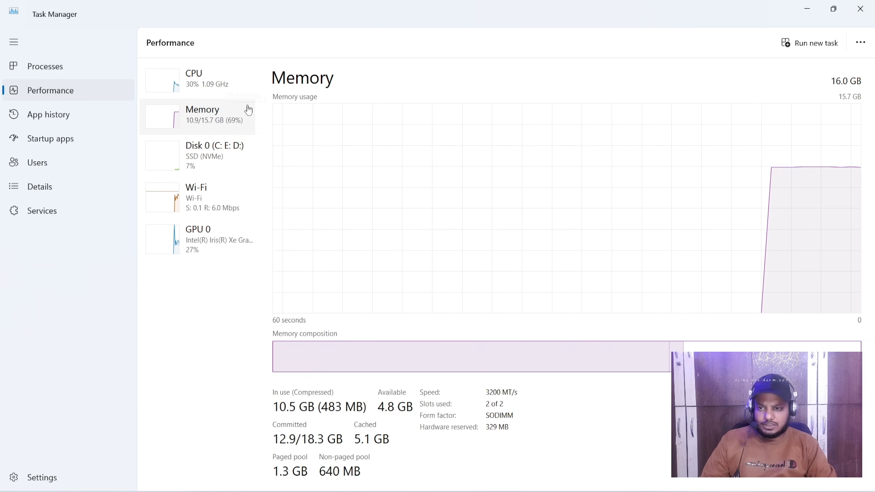
left_click(211, 83)
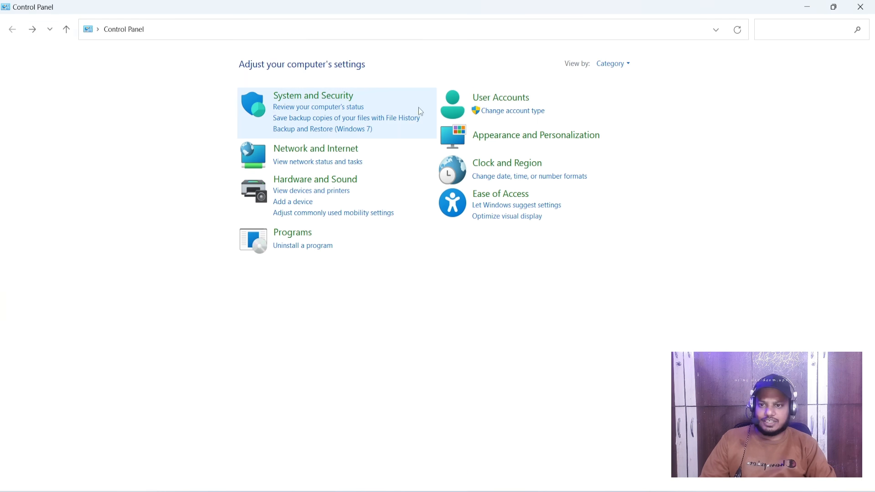
Show Control Panel as large icons and review the Virtual Machine Platform and Windows Hypervisor Platform entries in Windows Features
left_click(608, 64)
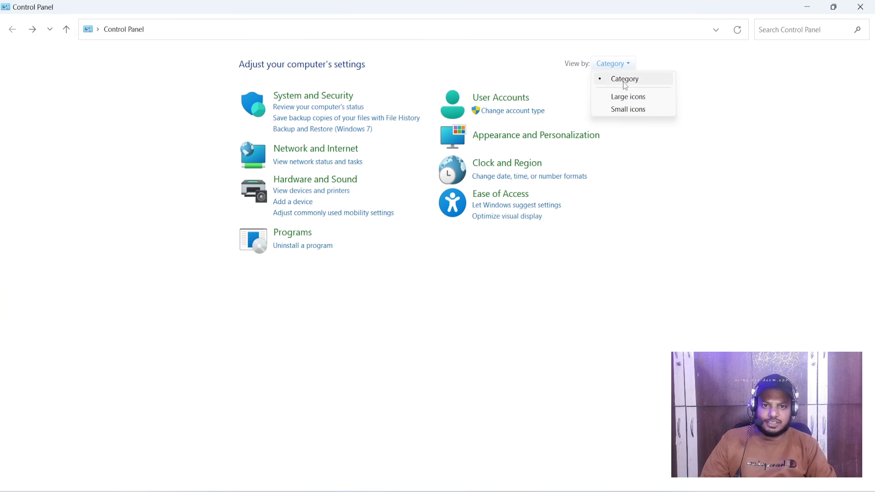
left_click(624, 97)
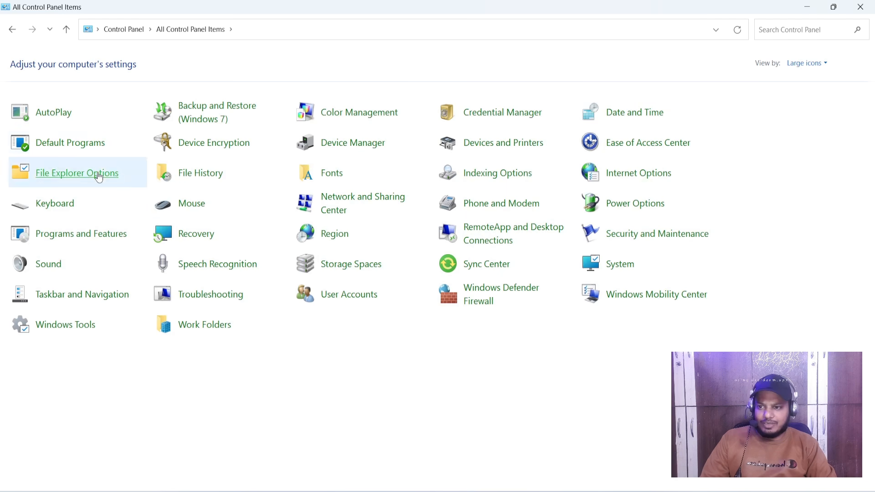
left_click(81, 234)
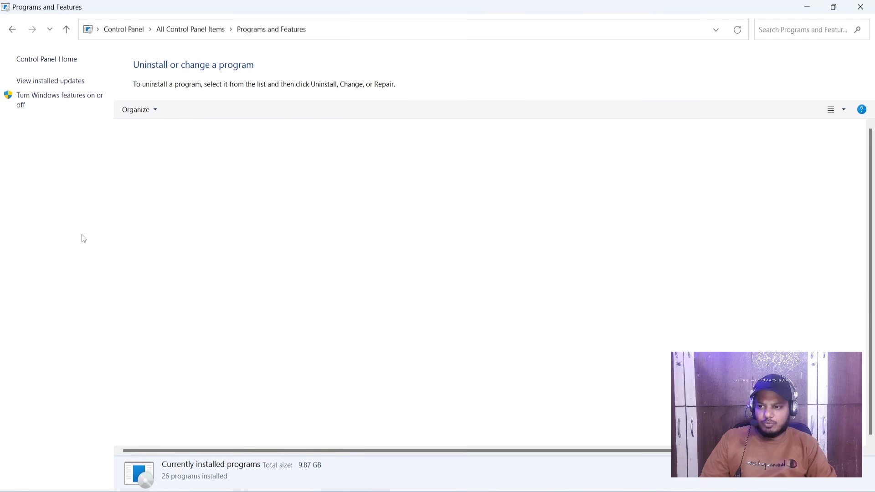
left_click(47, 106)
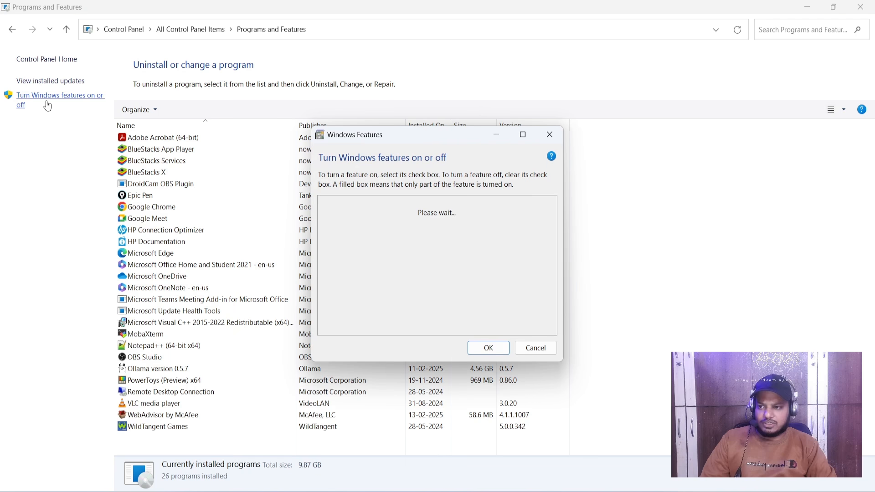
scroll(423, 283, "down", 1)
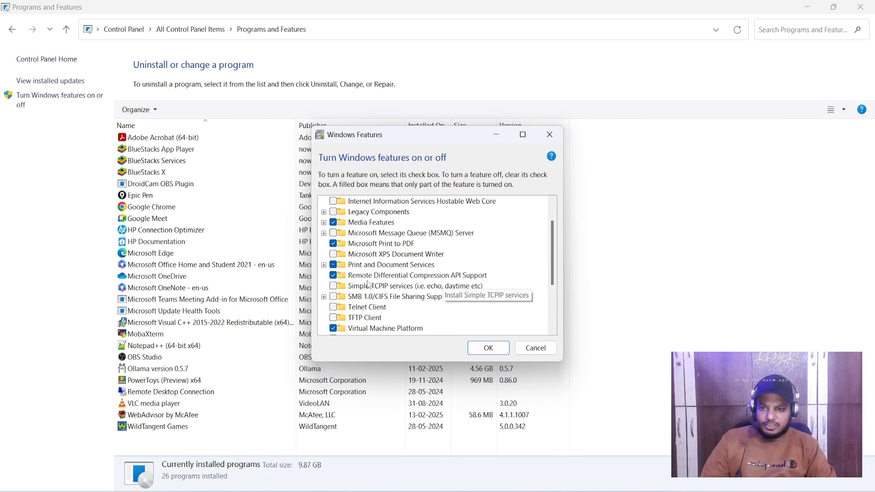
scroll(368, 284, "down", 1)
scroll(367, 296, "down", 2)
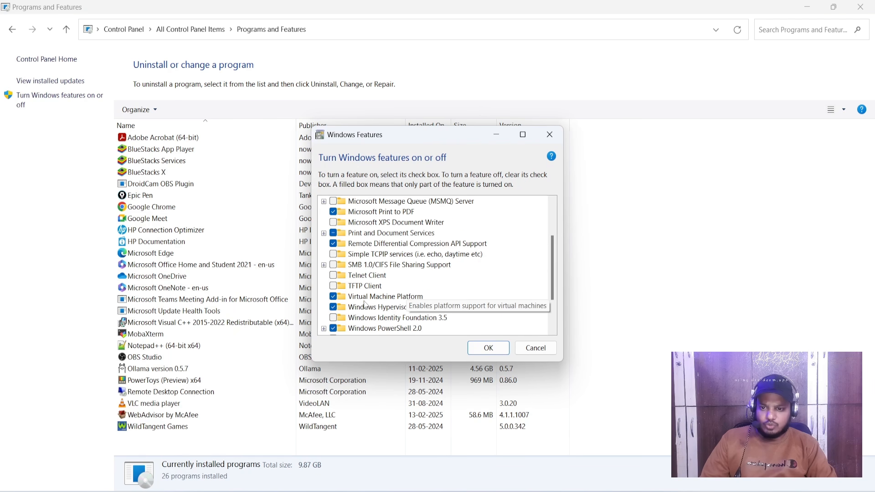
left_click(487, 349)
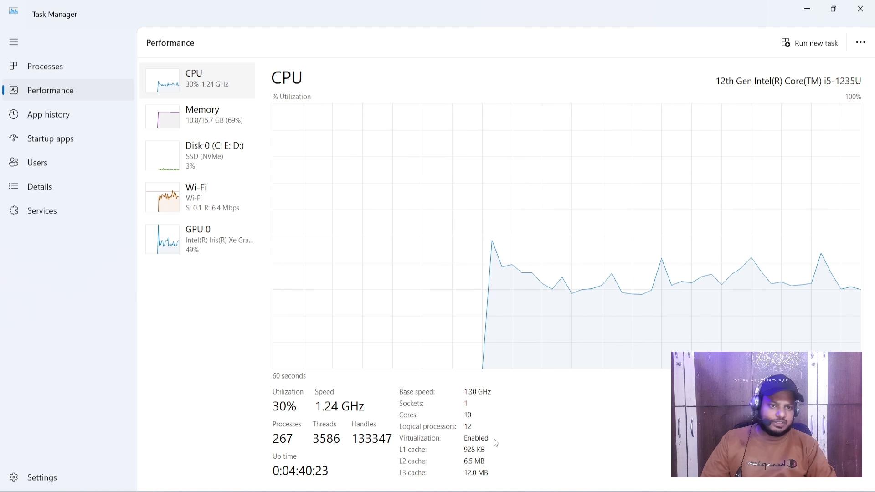
Return to the Docker Desktop 4.38.0 installer and close it once the installation has finished
left_click(809, 11)
left_click(806, 8)
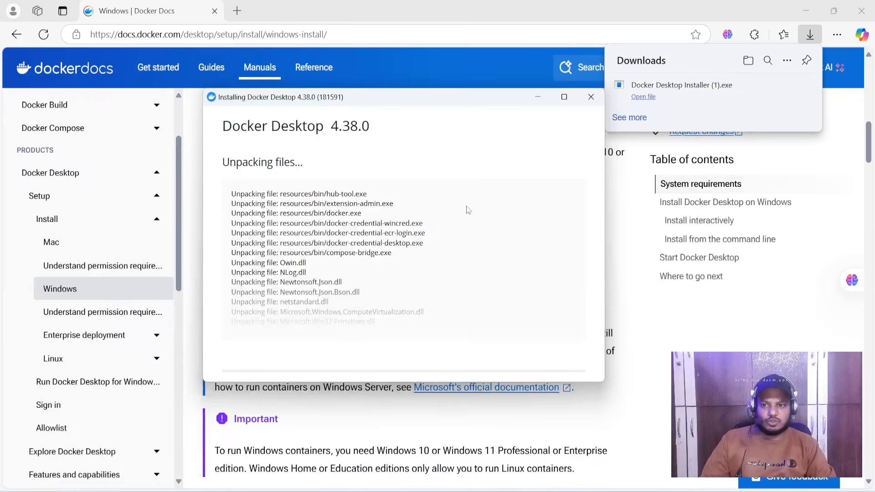
left_click(837, 129)
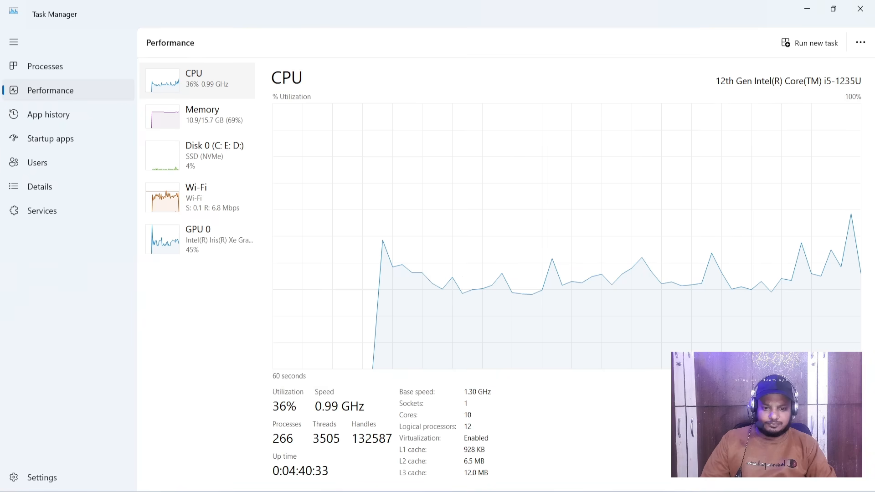
mouse_move(614, 491)
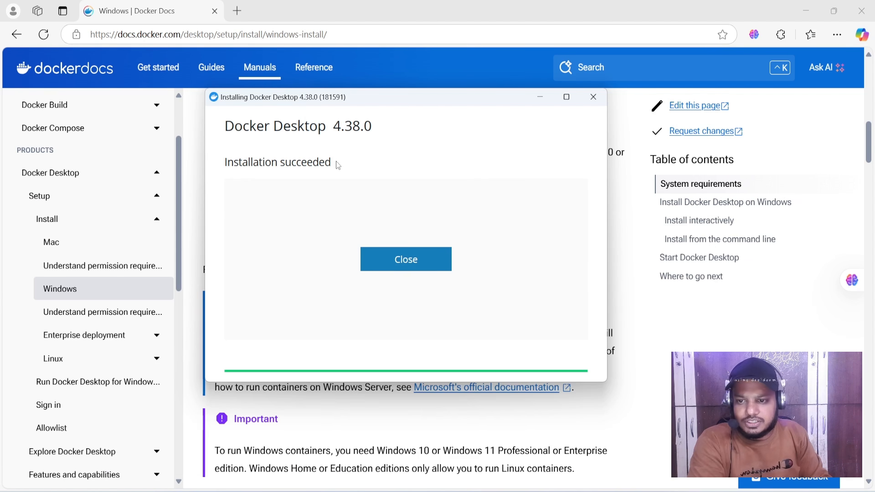
left_click(394, 259)
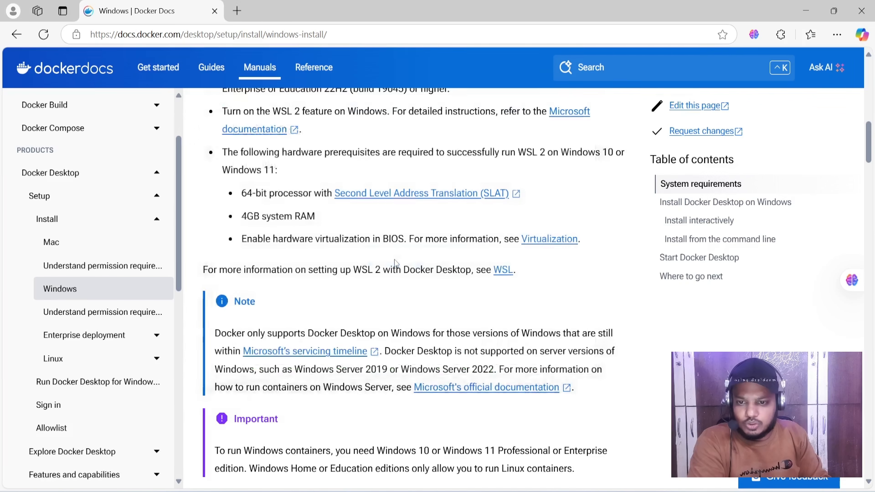
Run Docker Desktop from the desktop as administrator and accept the Docker Subscription Service Agreement
left_click(805, 11)
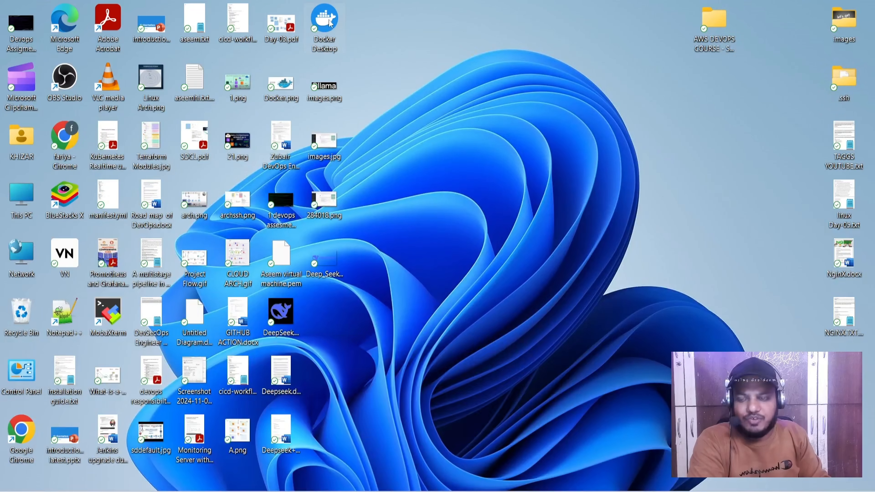
right_click(325, 33)
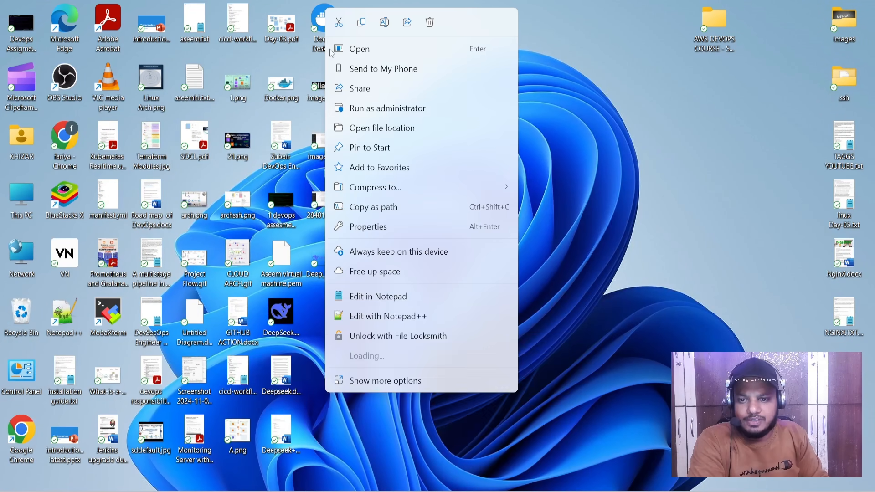
left_click(356, 107)
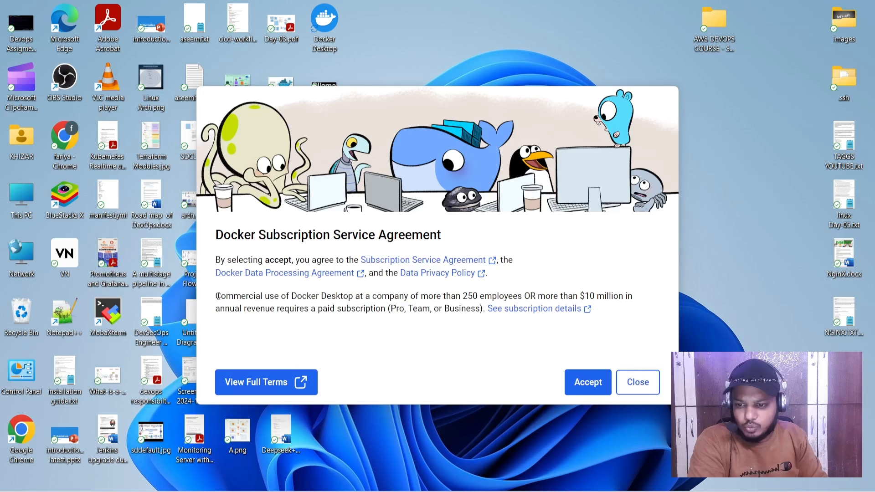
left_click(587, 383)
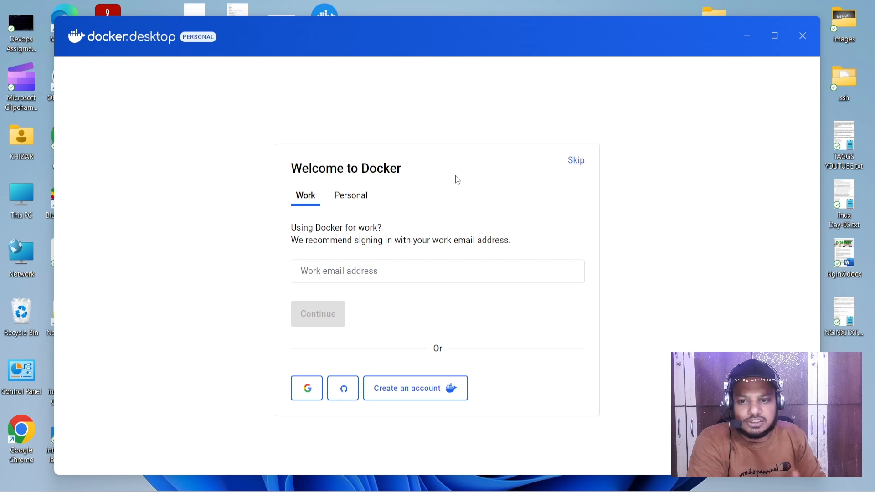
Skip the Docker sign-in and the welcome survey, and maximize the Docker Desktop window
left_click(351, 195)
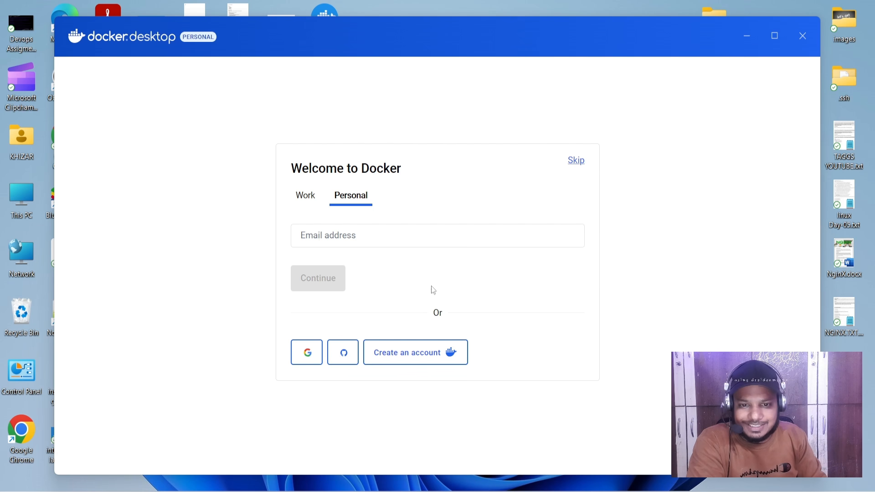
left_click(576, 161)
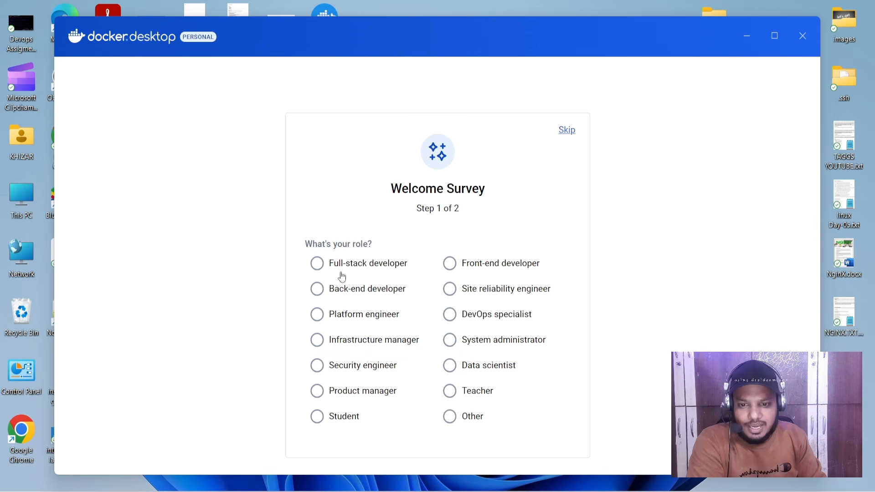
left_click(567, 130)
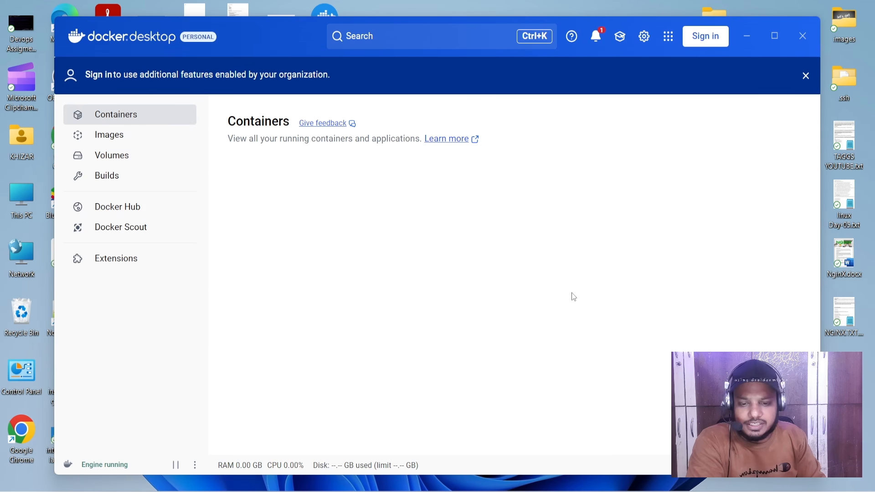
left_click(775, 36)
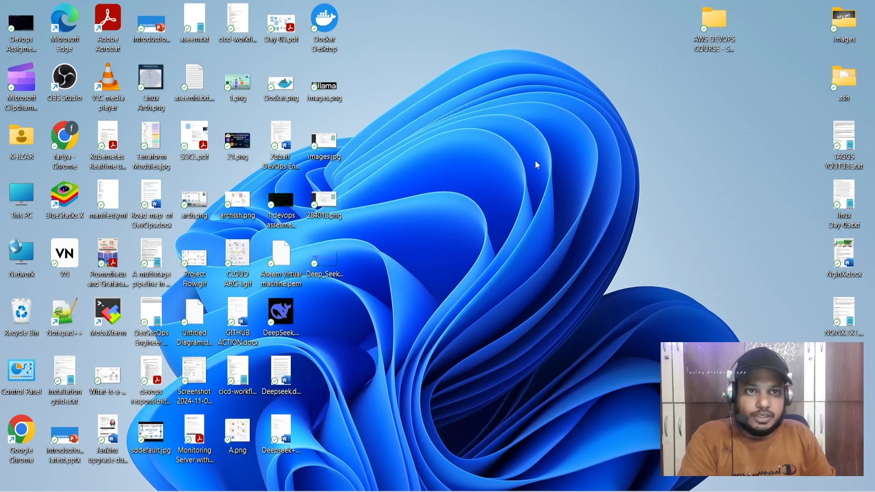
Check the launch options of the Docker Desktop shortcut and view the Containers and Images pages in Docker Desktop
right_click(325, 30)
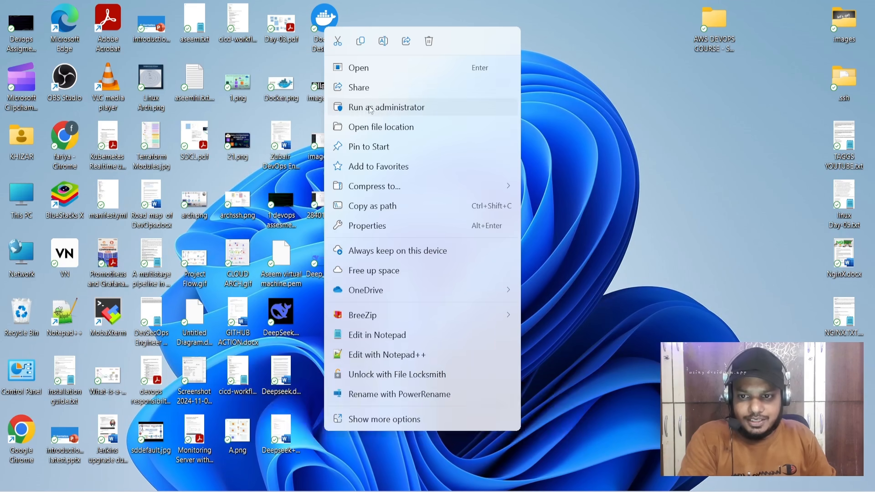
left_click(573, 113)
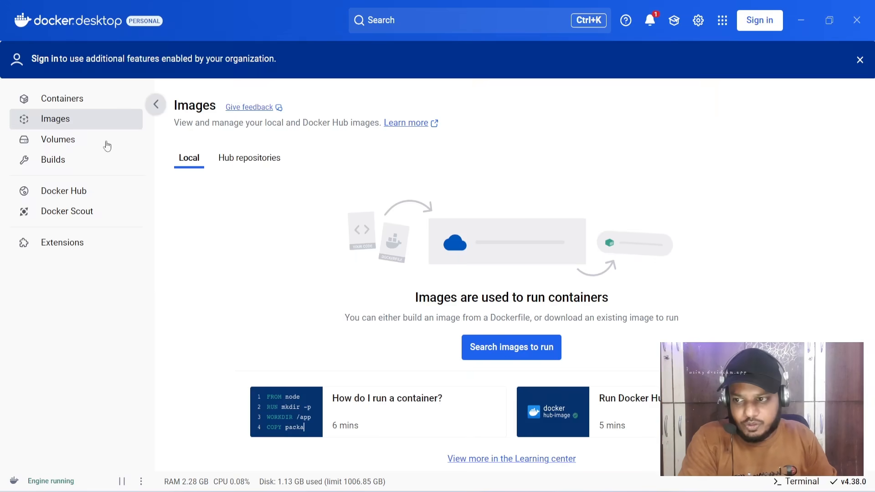
left_click(67, 100)
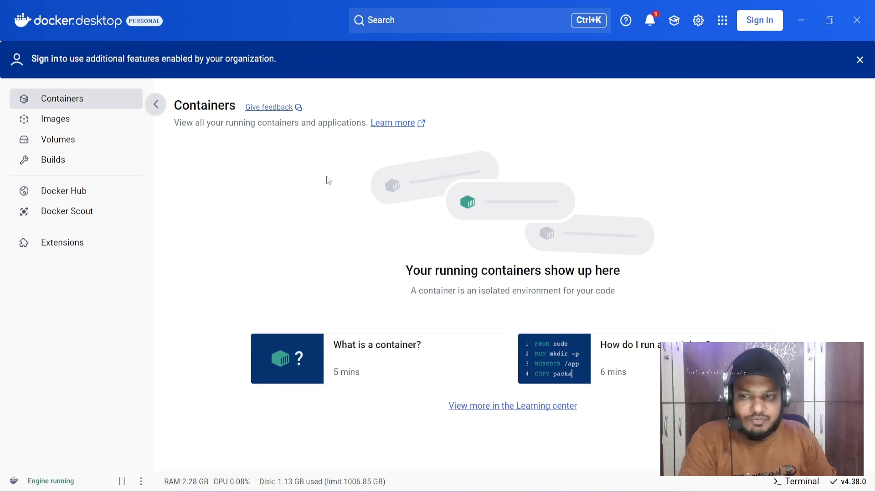
left_click(81, 121)
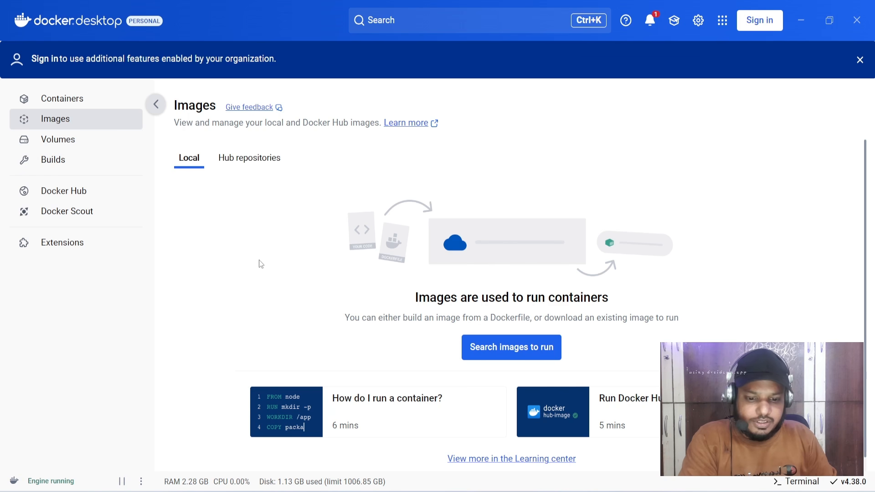
Open Command Prompt and run "docker images" to list the local images
mouse_move(639, 491)
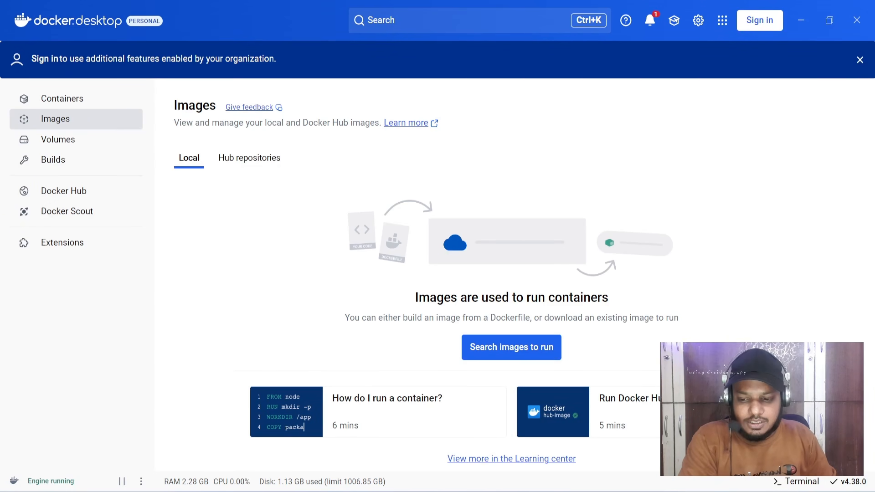
left_click(324, 491)
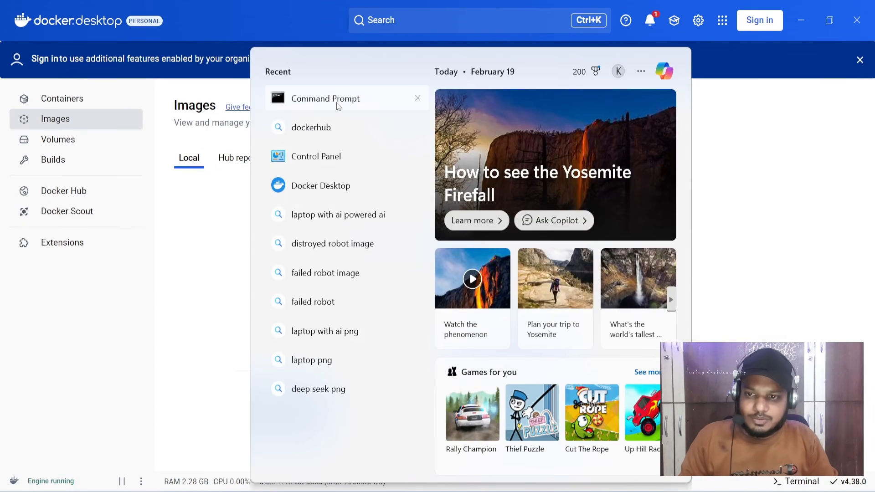
left_click(338, 106)
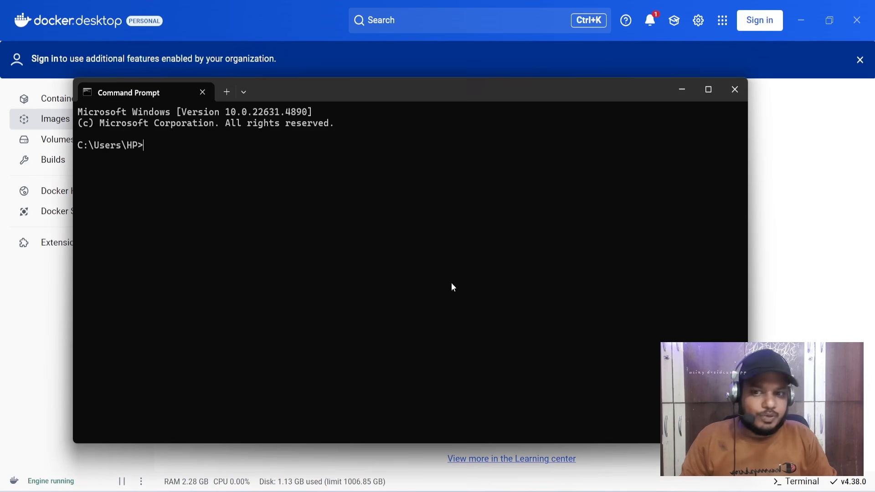
type("docker im")
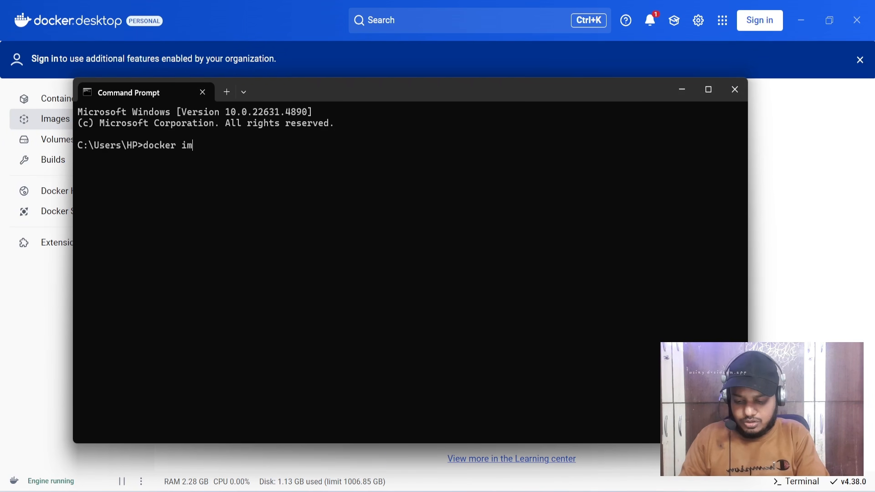
type("ages")
key("Return")
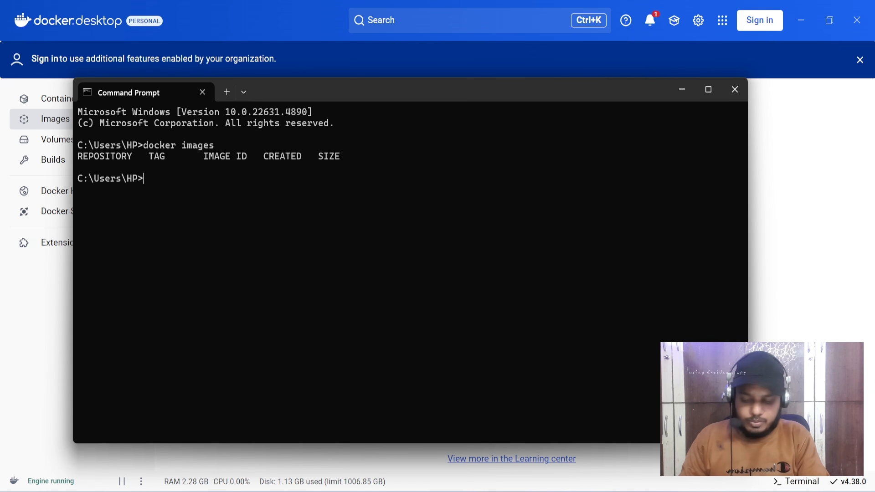
Run "docker ps -a" to list all containers, and minimize the Command Prompt window
type("docker p")
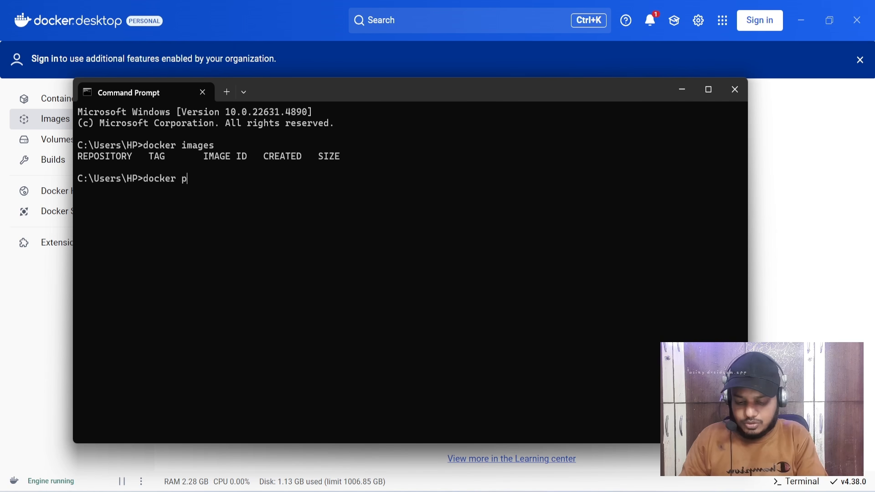
type("s -a")
key("Return")
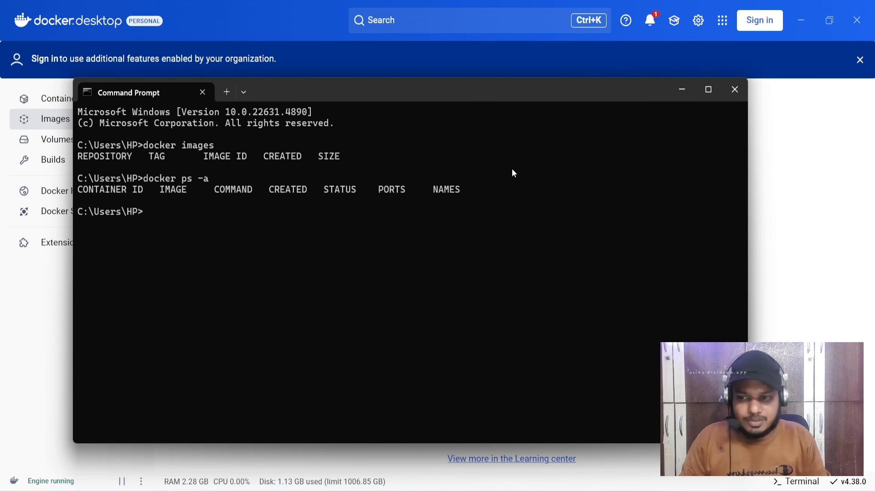
left_click(686, 89)
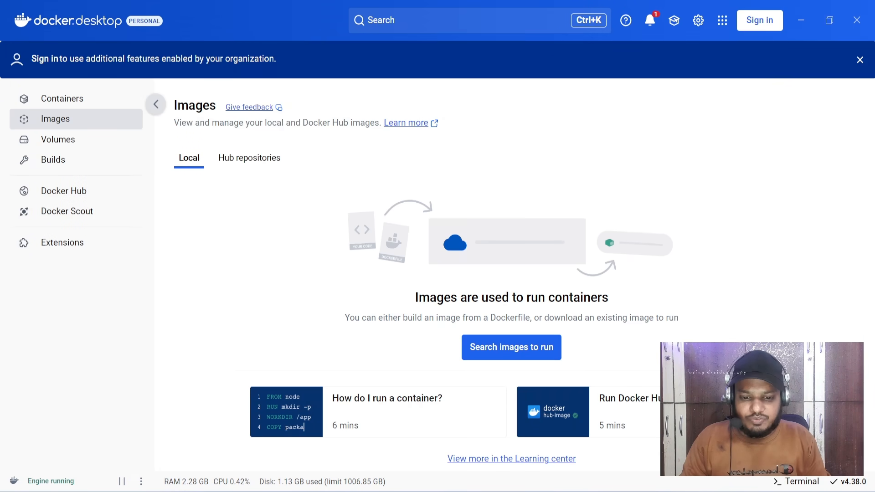
Copy the pull command from the hello-world page on Docker Hub and run "docker pull hello-world" in Command Prompt
key("alt+Tab")
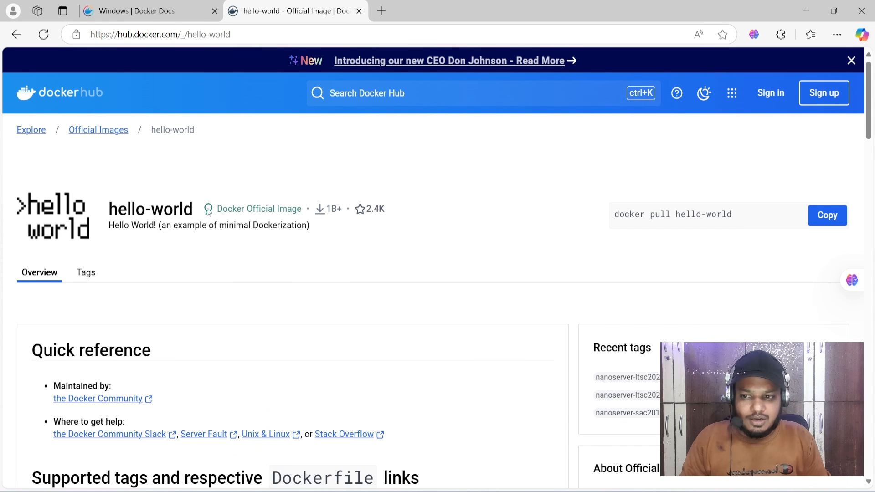
left_click(816, 220)
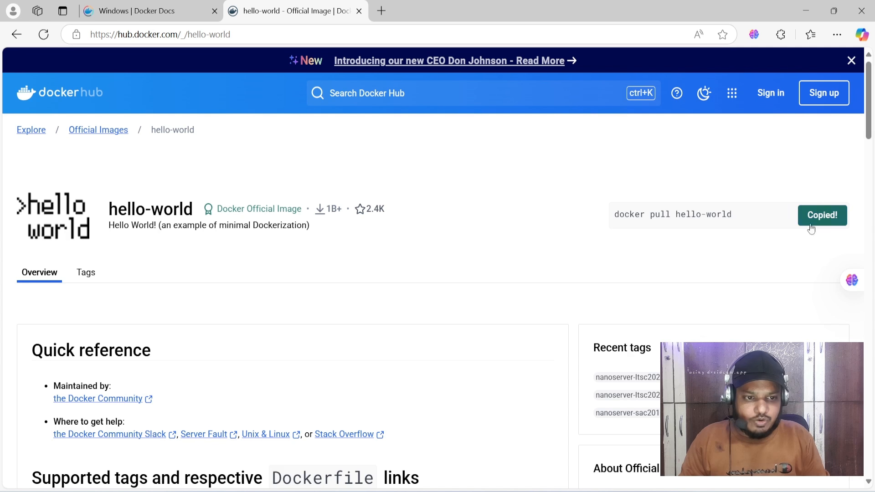
key("alt+Tab")
key("ctrl+v")
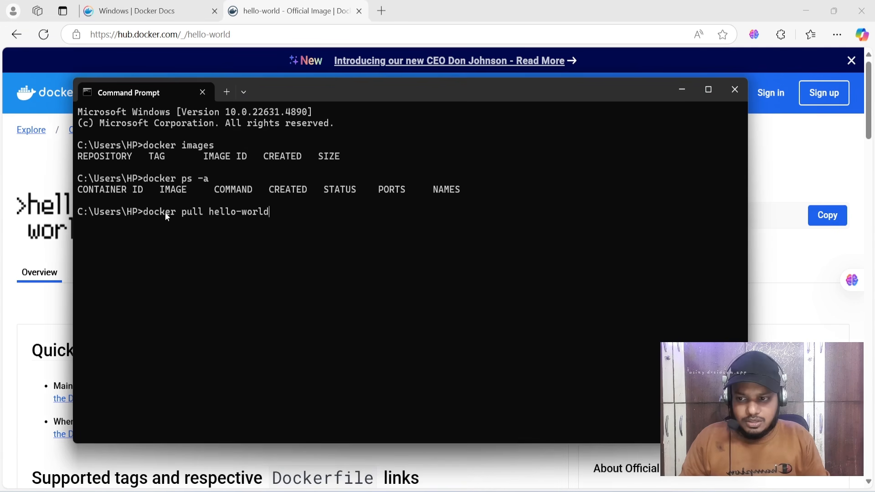
key("Return")
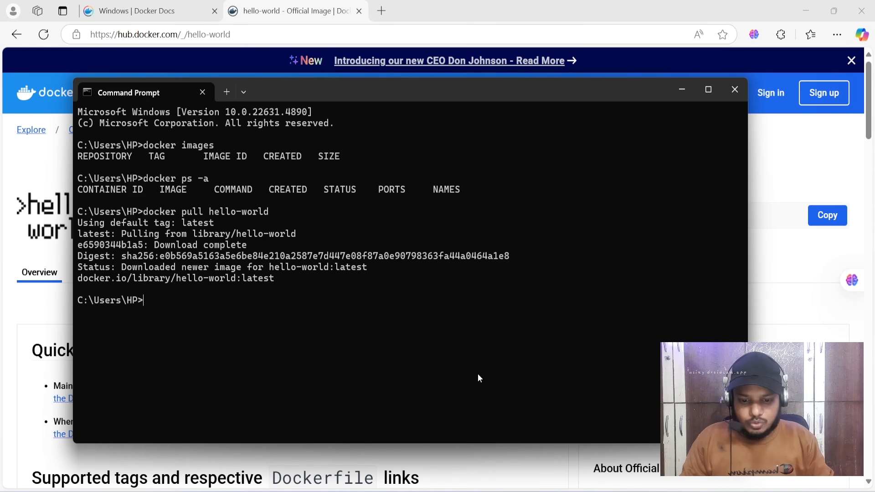
Switch to Docker Desktop and check the local Images list for the pulled hello-world image
key("alt+Tab")
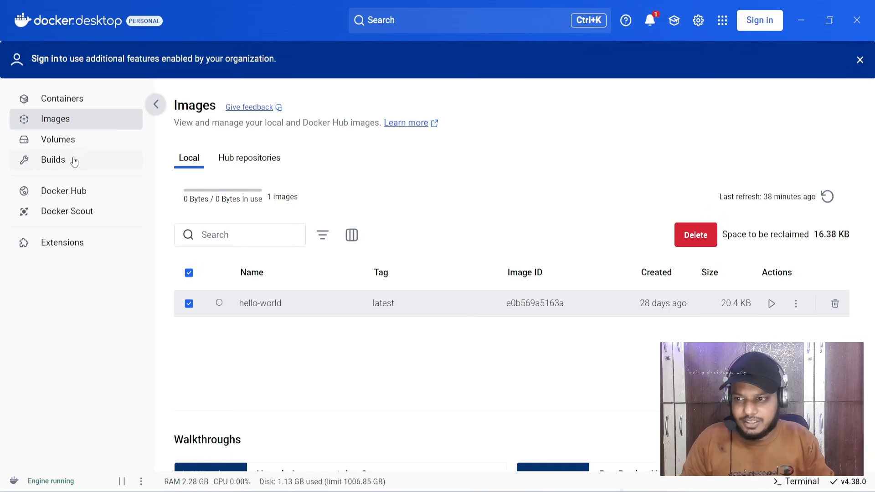
left_click(78, 128)
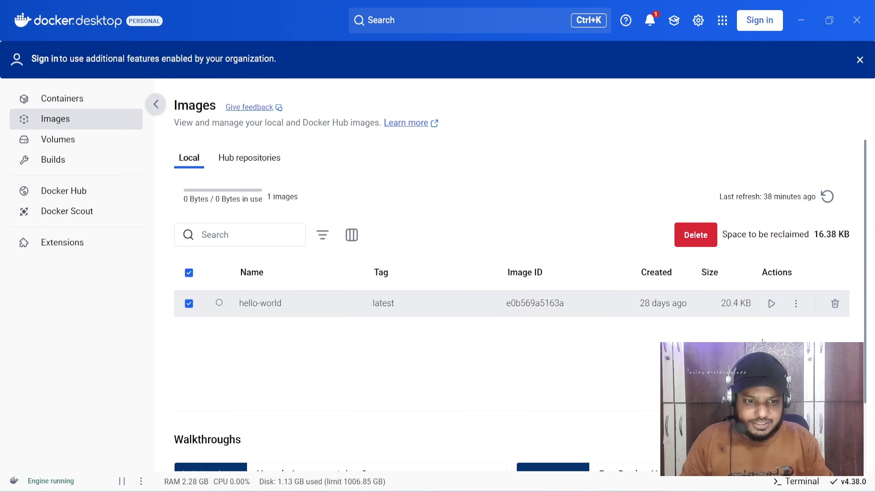
left_click(216, 159)
left_click(195, 161)
scroll(301, 287, "down", 2)
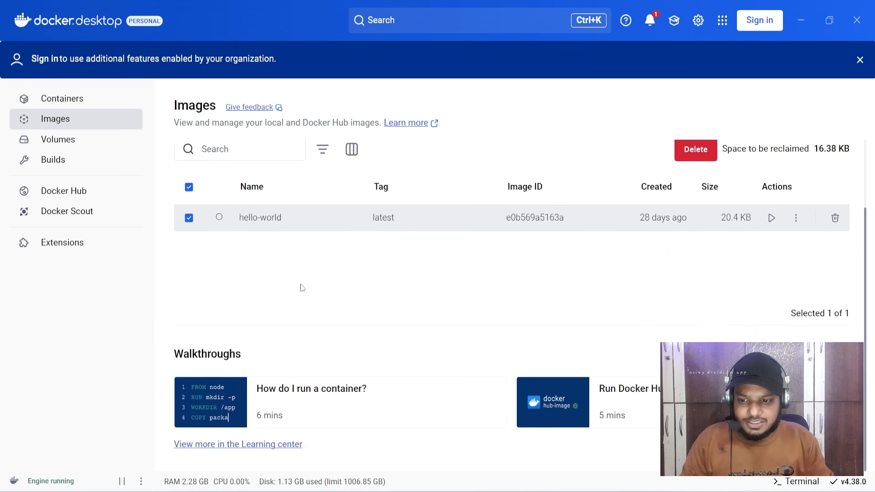
scroll(301, 288, "up", 2)
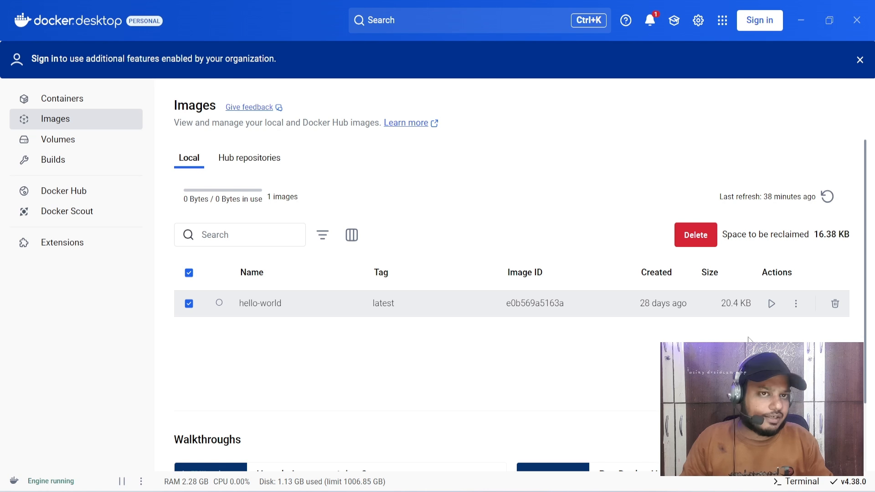
key("alt+Tab")
type("d")
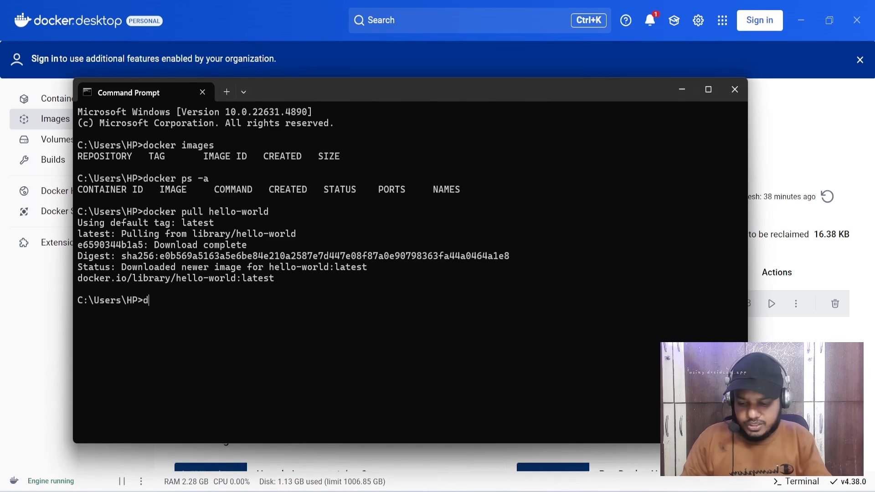
type("oc")
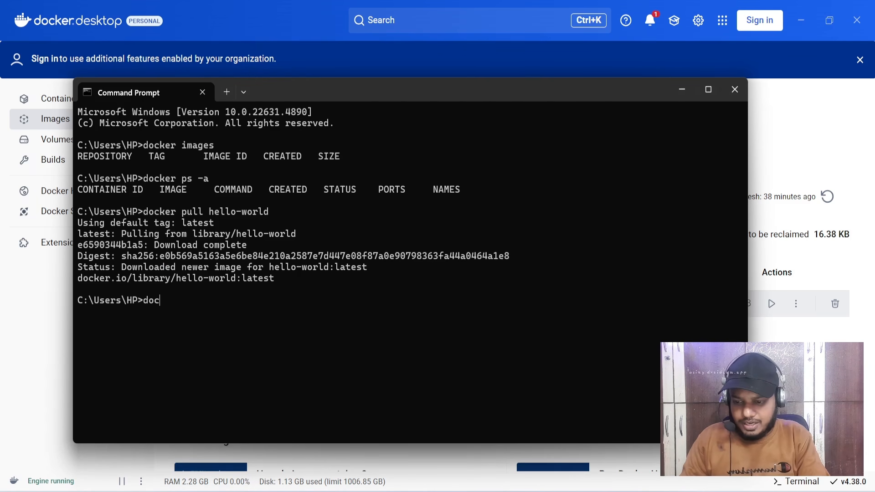
type("ekker run")
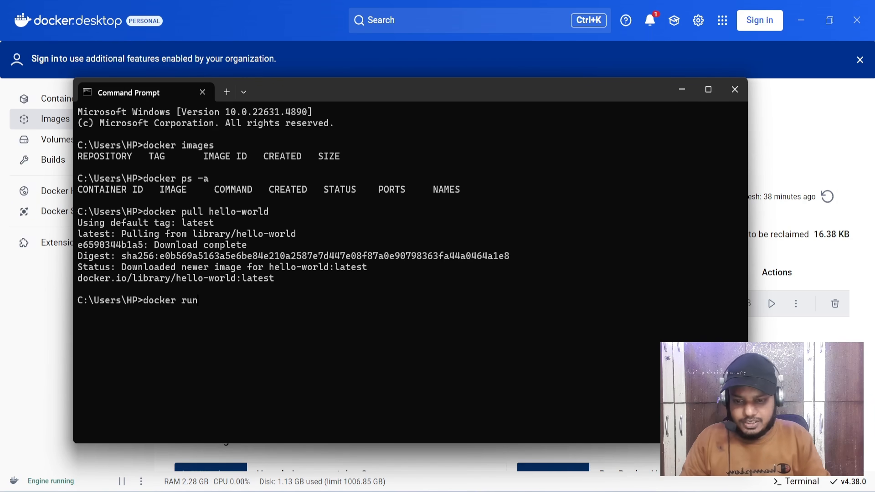
Run a new container from the hello-world image in Docker Desktop with default settings, and open the Containers list
left_click(588, 491)
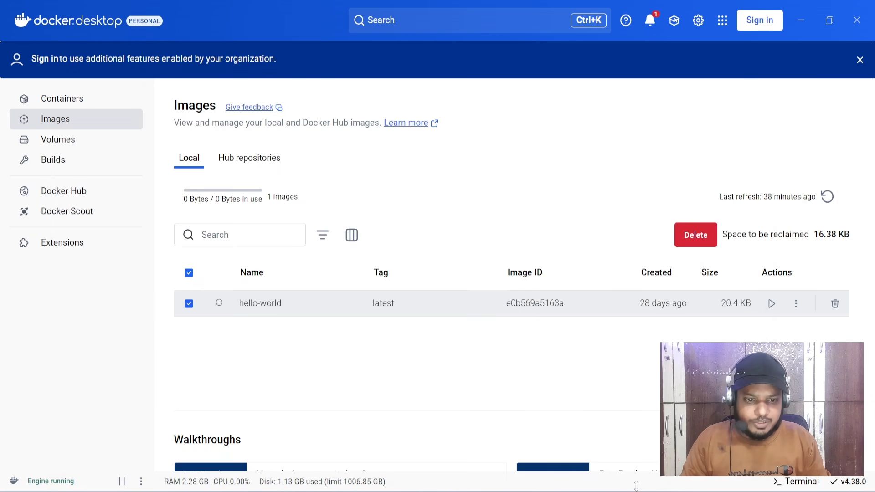
left_click(772, 304)
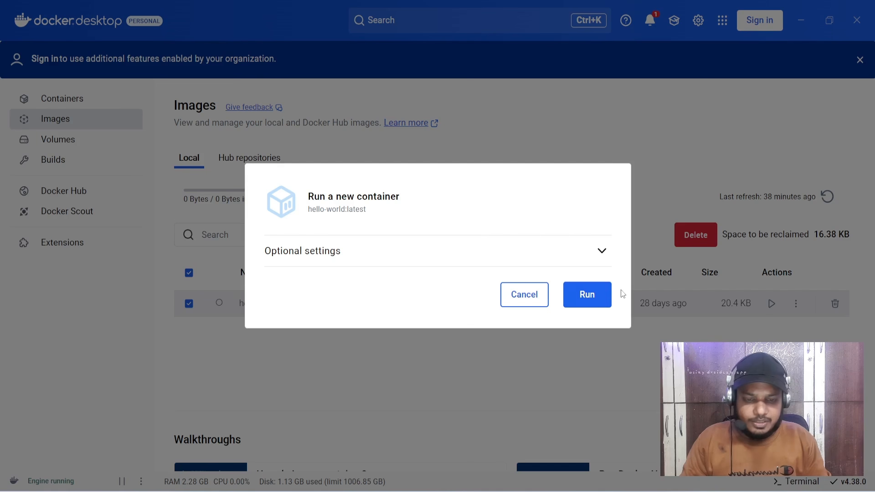
left_click(592, 297)
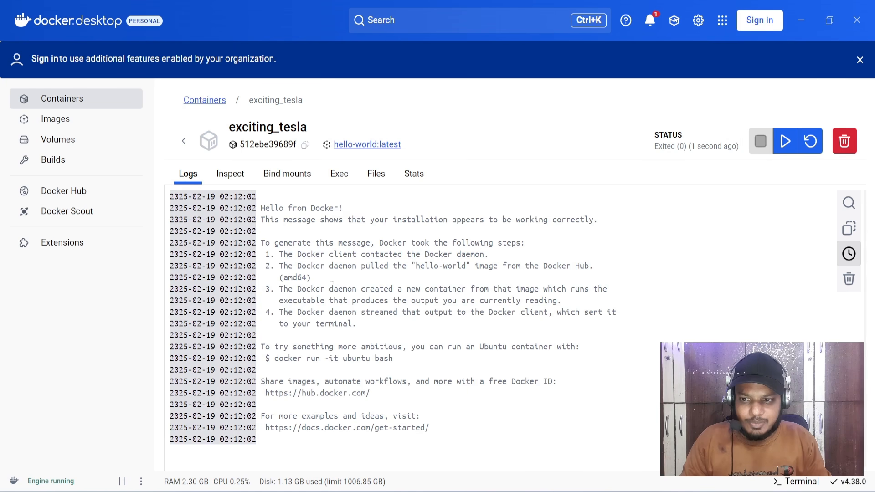
left_click(59, 101)
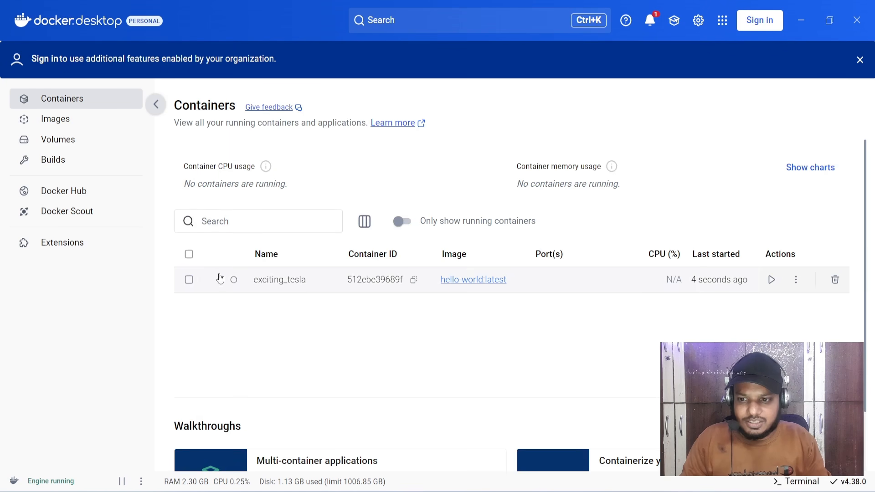